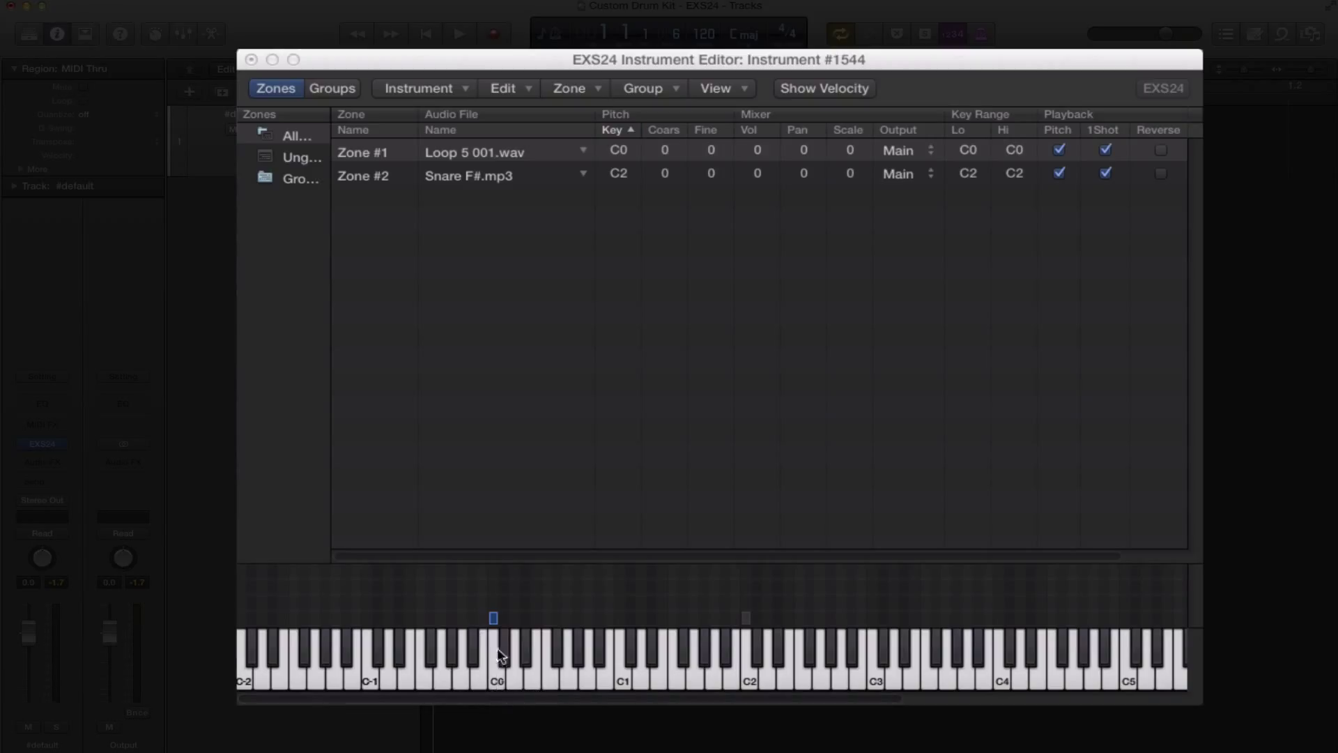
Audition the C0 loop, then lower Zone #1's volume to -50 and audition again.
{"action": "left_click", "coordinate": [495, 679]}
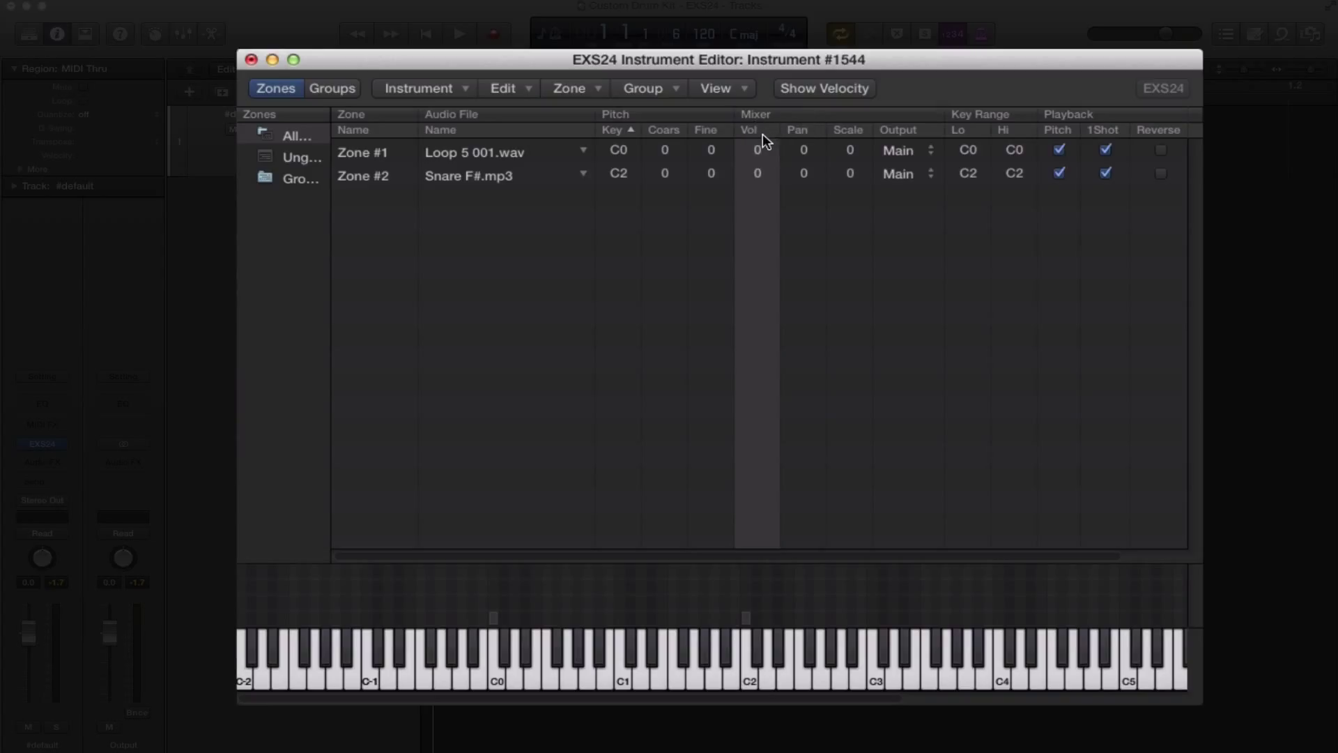
{"action": "left_click", "coordinate": [493, 676]}
{"action": "left_click", "coordinate": [488, 151]}
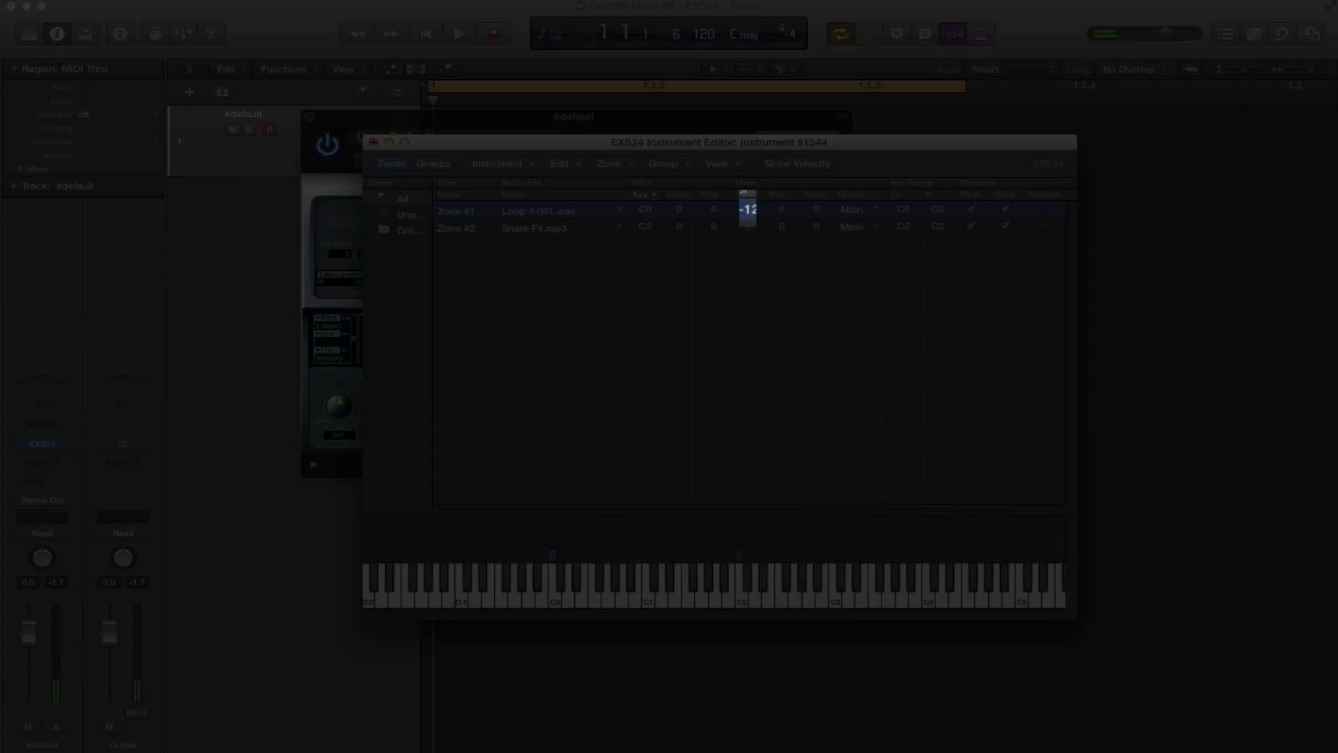
{"action": "left_click_drag", "start_coordinate": [758, 150], "coordinate": [751, 261]}
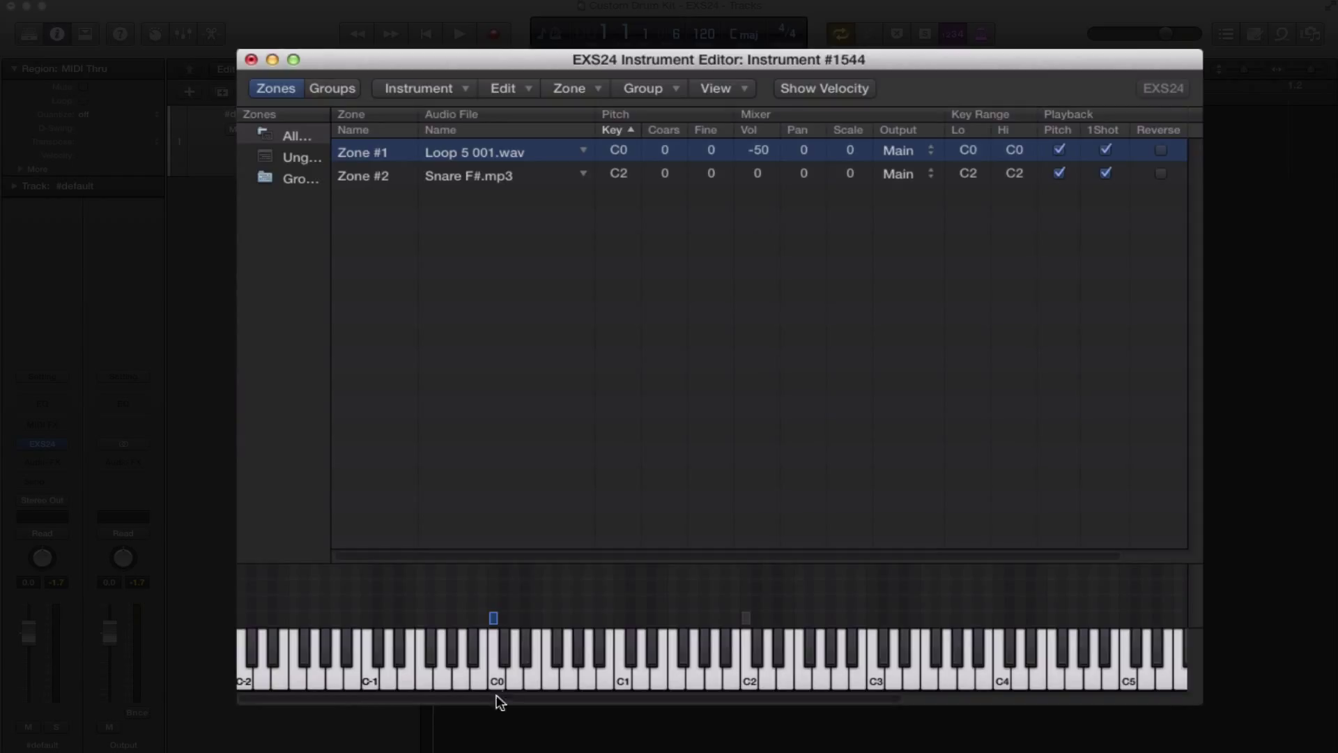
{"action": "left_click", "coordinate": [557, 598]}
Raise the loop zone's volume to -30, audition it, then bring it back toward 0.
{"action": "left_click_drag", "start_coordinate": [760, 151], "coordinate": [760, 127]}
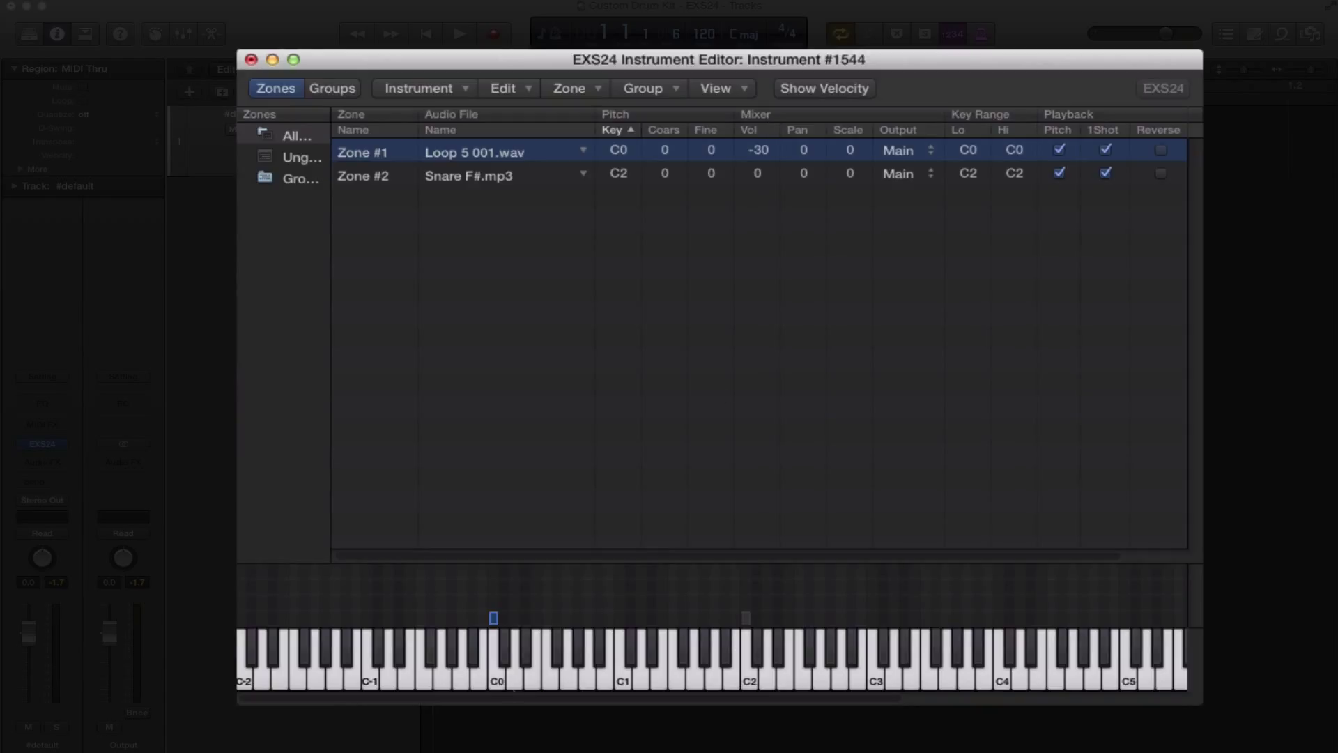
{"action": "left_click", "coordinate": [553, 596]}
{"action": "left_click_drag", "start_coordinate": [759, 150], "coordinate": [760, 129]}
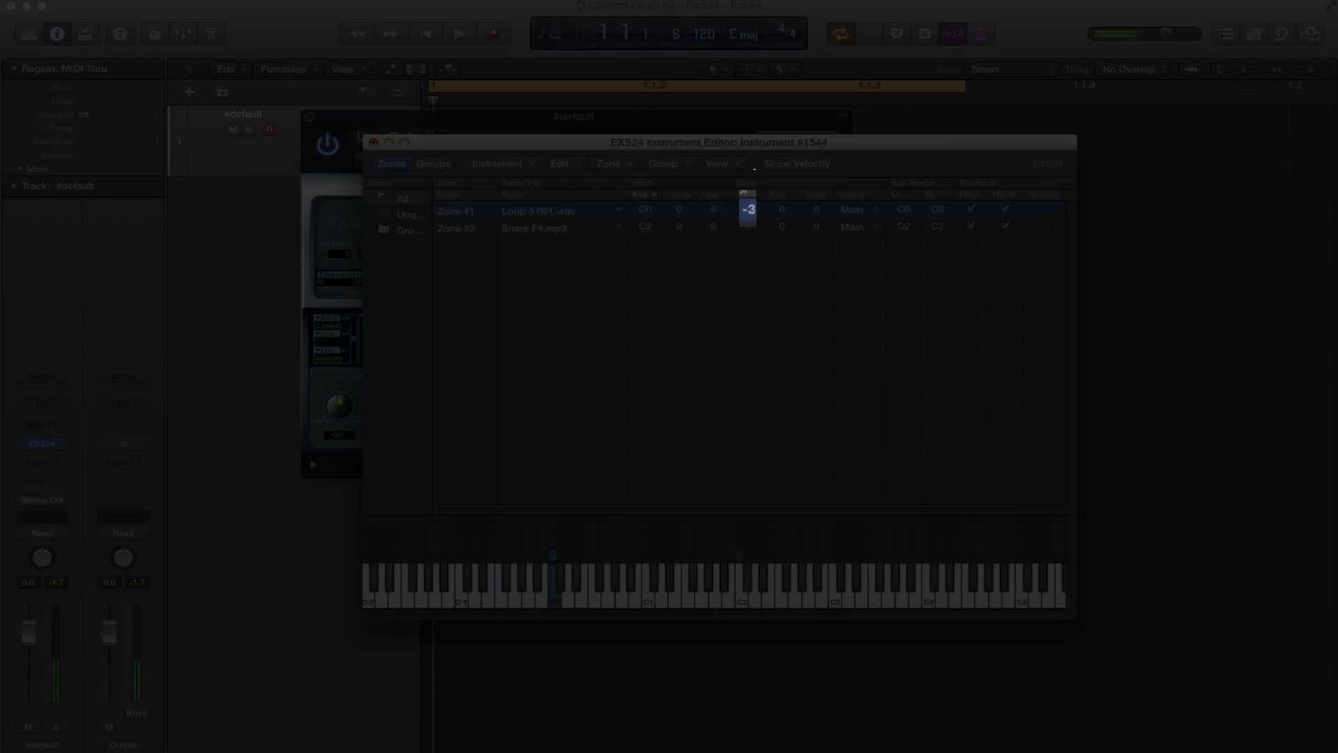
Settle the loop zone's volume at 0 and audition it panned hard left at -100.
{"action": "left_click_drag", "start_coordinate": [747, 210], "coordinate": [789, 218]}
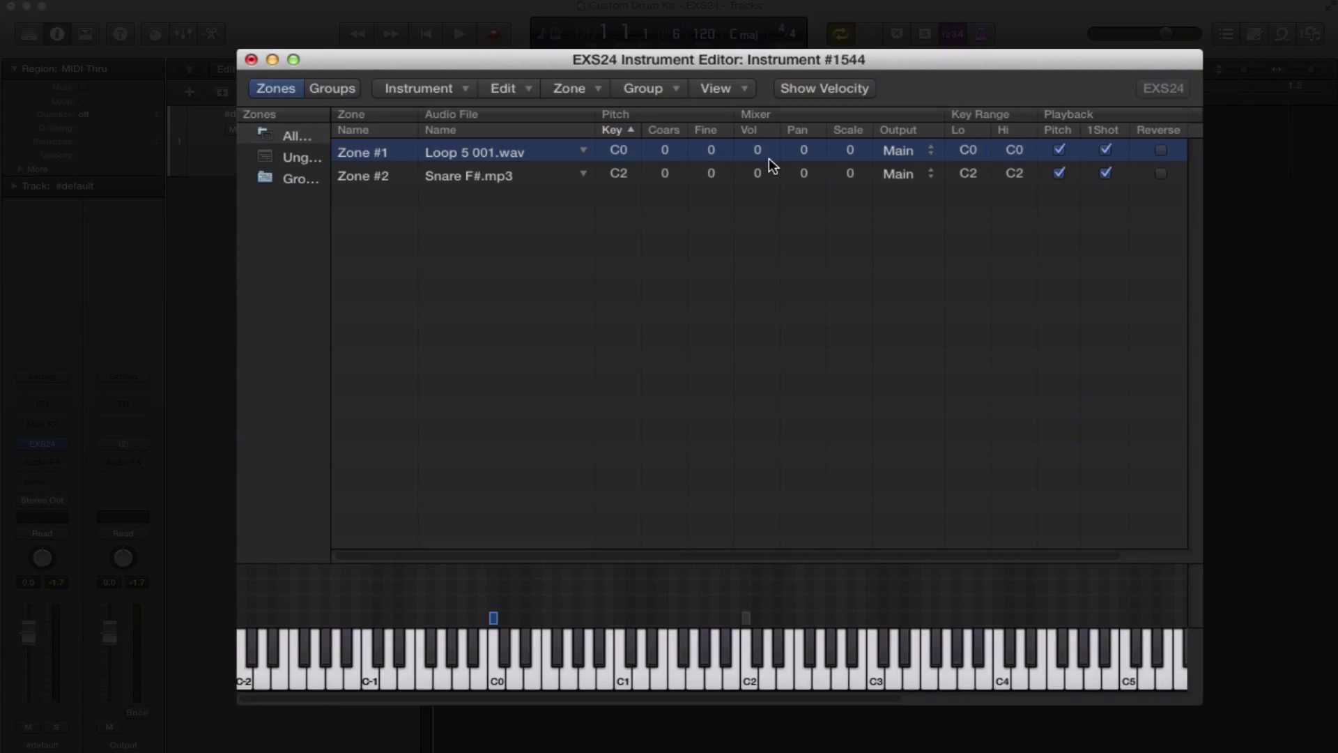
{"action": "left_click_drag", "start_coordinate": [807, 150], "coordinate": [807, 175]}
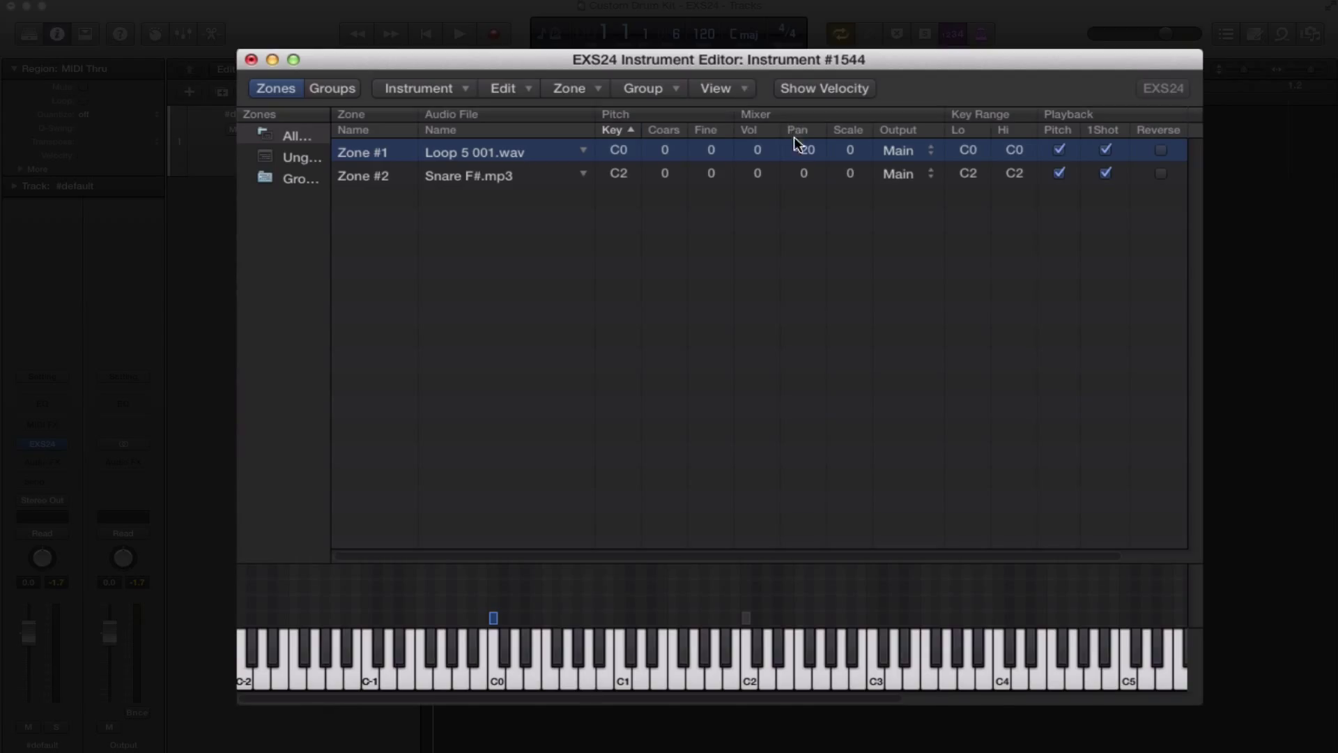
{"action": "left_click_drag", "start_coordinate": [782, 210], "coordinate": [776, 447]}
{"action": "left_click", "coordinate": [497, 672]}
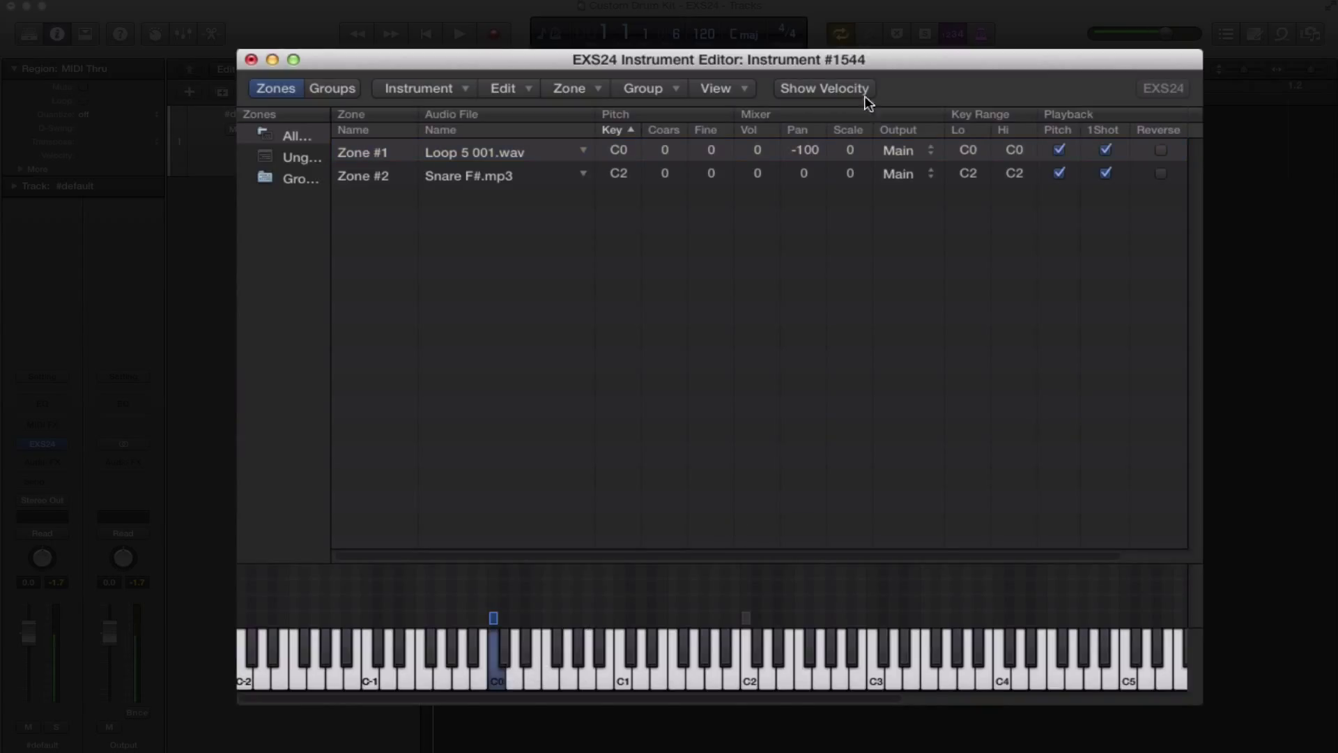
Audition the loop panned hard right at 100, then set its pan to 0.
{"action": "left_click_drag", "start_coordinate": [808, 151], "coordinate": [809, 95]}
{"action": "left_click_drag", "start_coordinate": [783, 210], "coordinate": [782, 154]}
{"action": "left_click", "coordinate": [492, 668]}
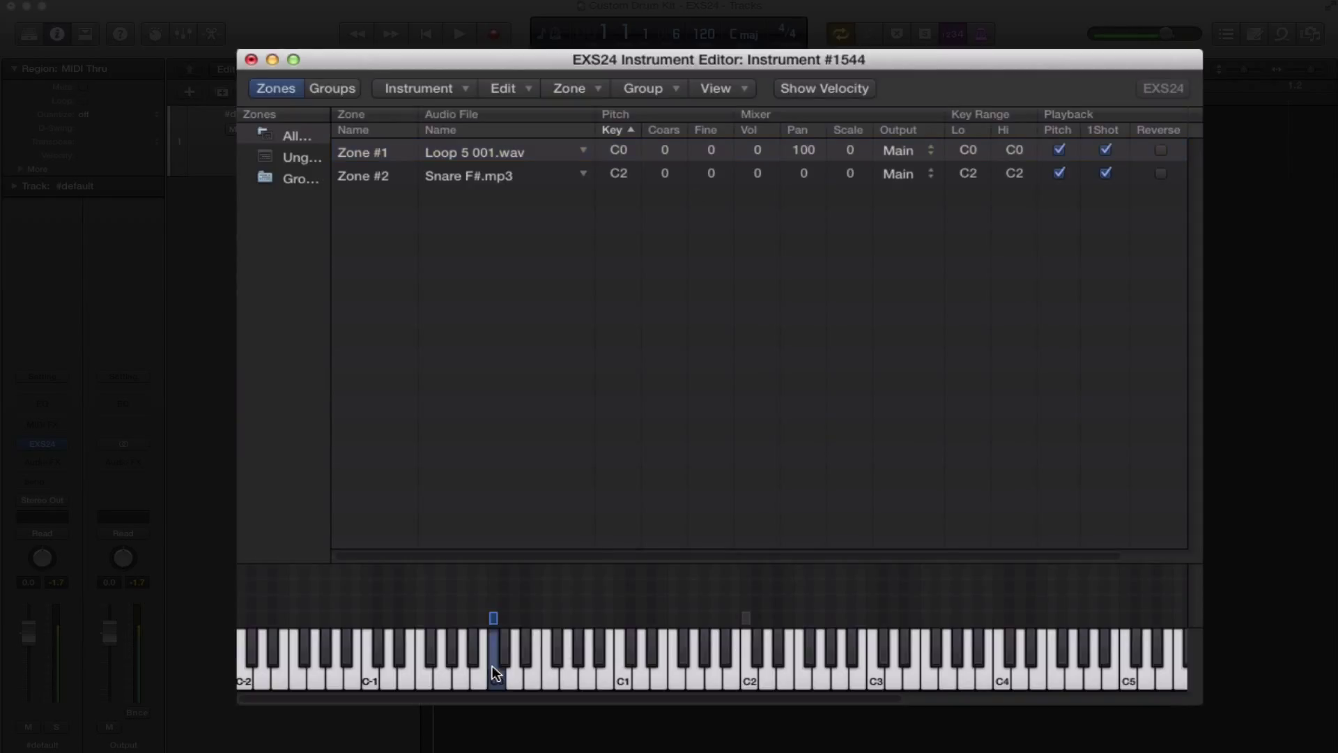
{"action": "double_click", "coordinate": [805, 150]}
{"action": "type", "text": "0"}
{"action": "key", "text": "Return"}
Play and hold C0 repeatedly to hear the loop zone without one-shot playback.
{"action": "left_click", "coordinate": [502, 678]}
{"action": "left_click", "coordinate": [494, 676]}
{"action": "left_click", "coordinate": [498, 678]}
{"action": "left_click", "coordinate": [497, 674]}
{"action": "left_click", "coordinate": [497, 675]}
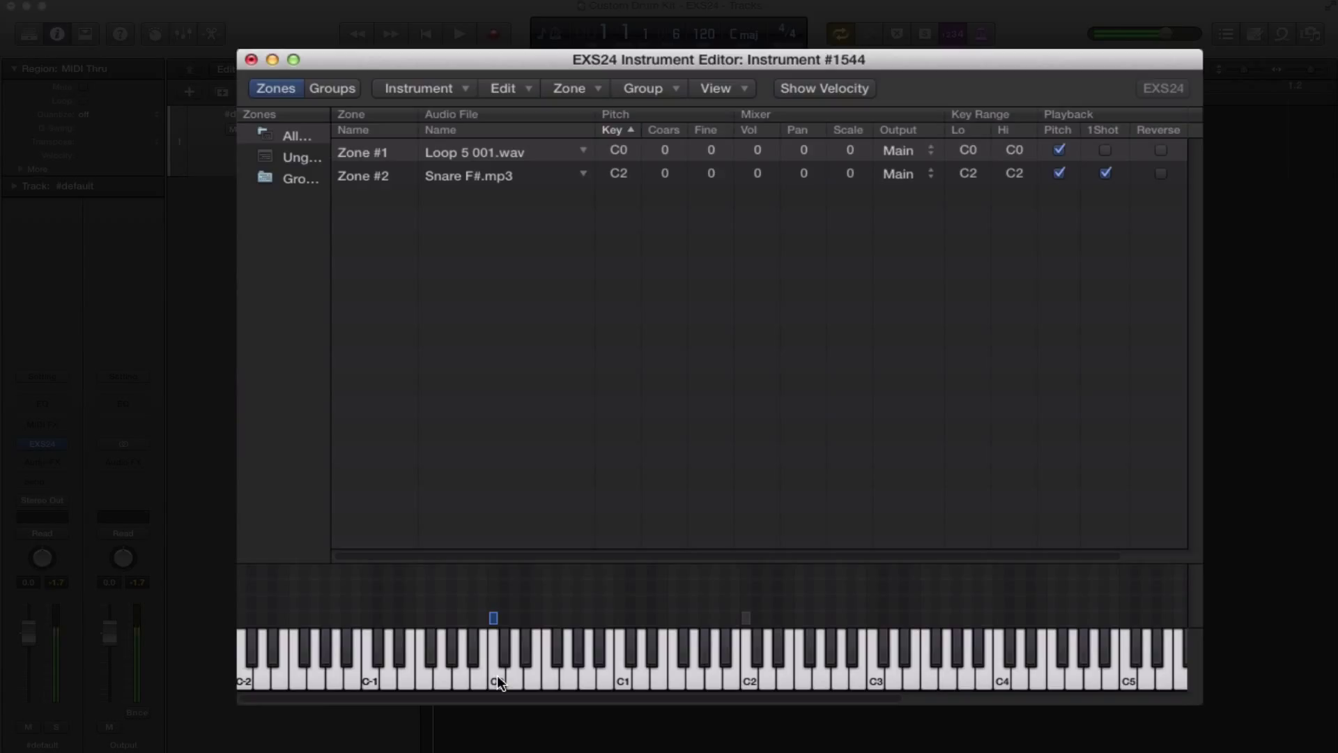
{"action": "left_click", "coordinate": [496, 675]}
{"action": "left_click", "coordinate": [496, 674]}
{"action": "left_click", "coordinate": [496, 675]}
{"action": "scroll", "coordinate": [1151, 165], "scroll_direction": "right", "scroll_amount": 1}
{"action": "scroll", "coordinate": [1138, 189], "scroll_direction": "right", "scroll_amount": 3}
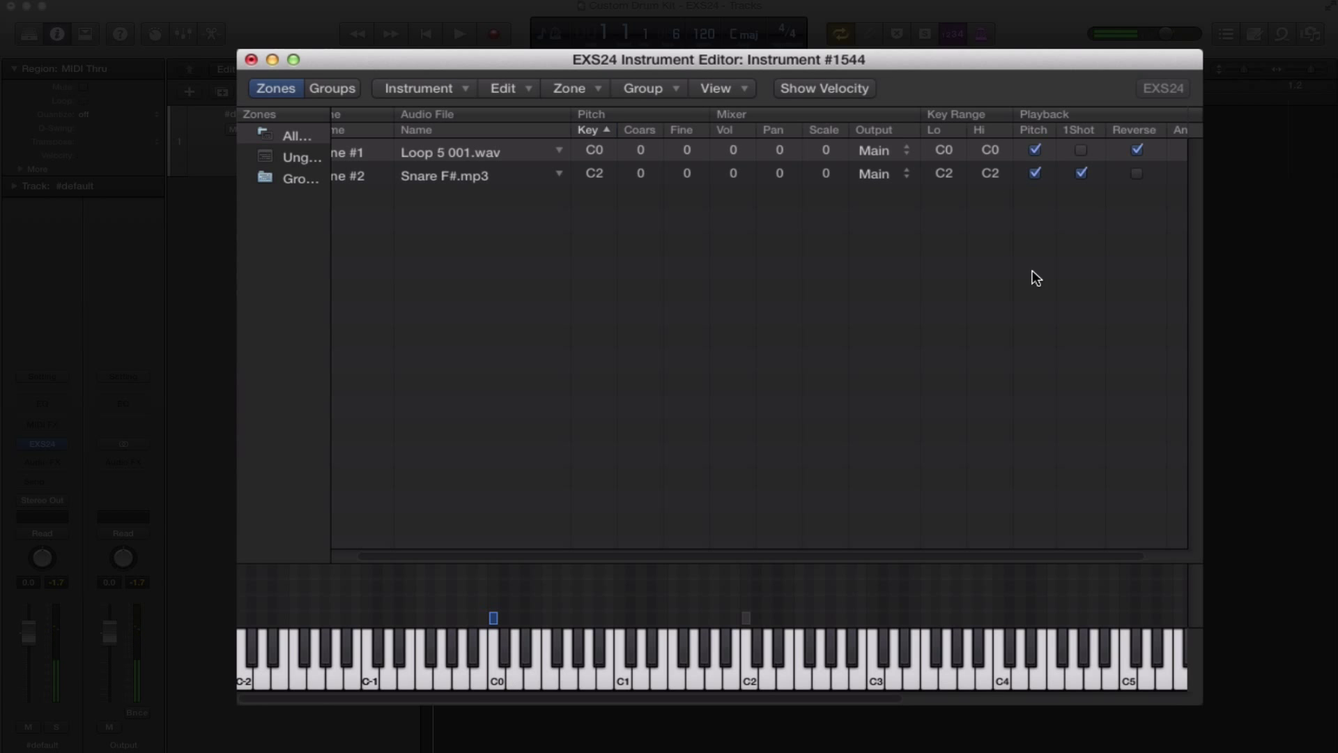
{"action": "scroll", "coordinate": [1037, 271], "scroll_direction": "right", "scroll_amount": 4}
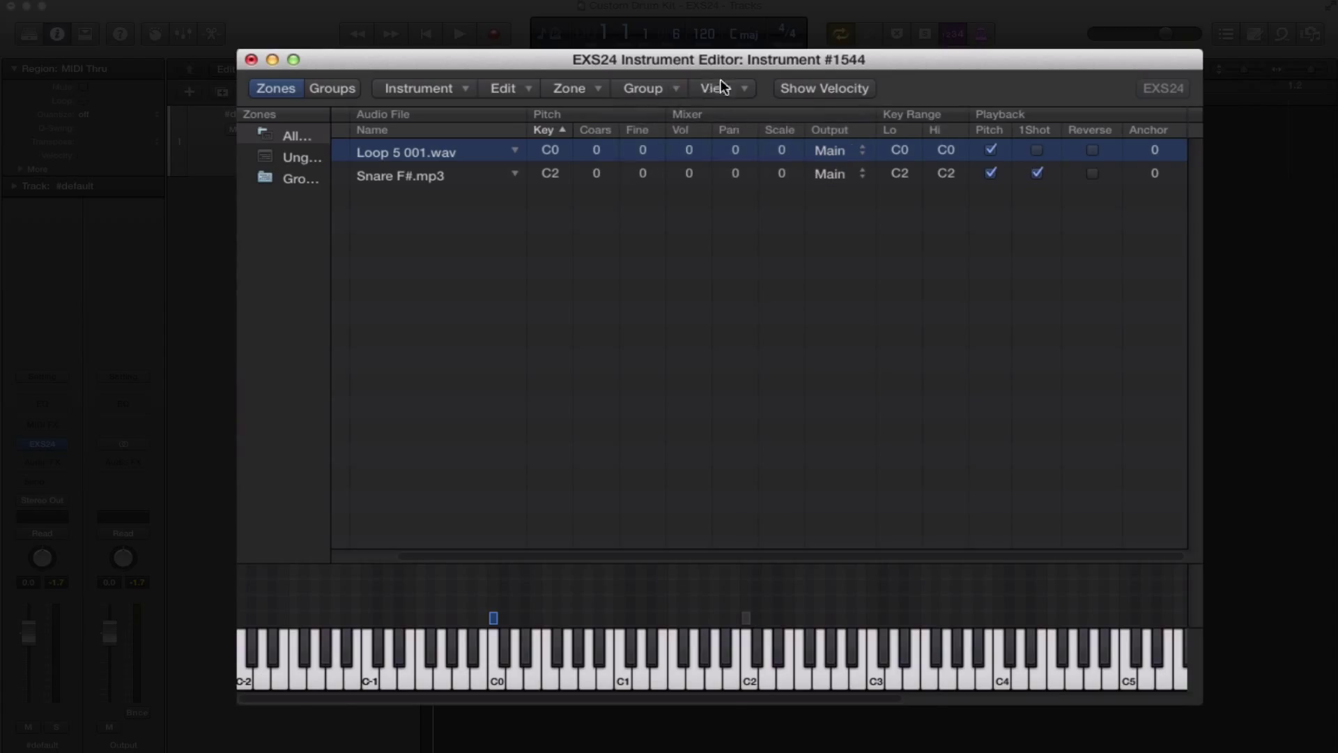
Show the Zone: Loop columns in the zone list and scroll them into view.
{"action": "left_click", "coordinate": [718, 87]}
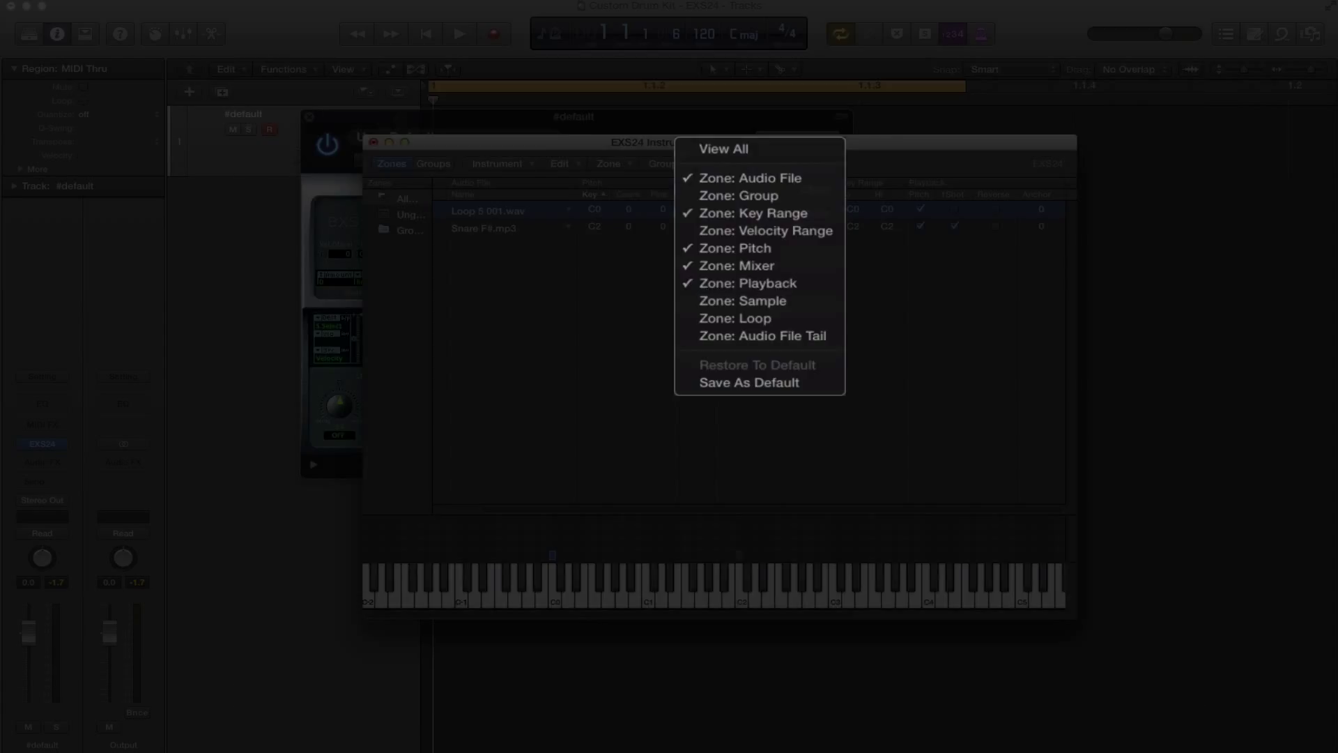
{"action": "key", "text": "Escape"}
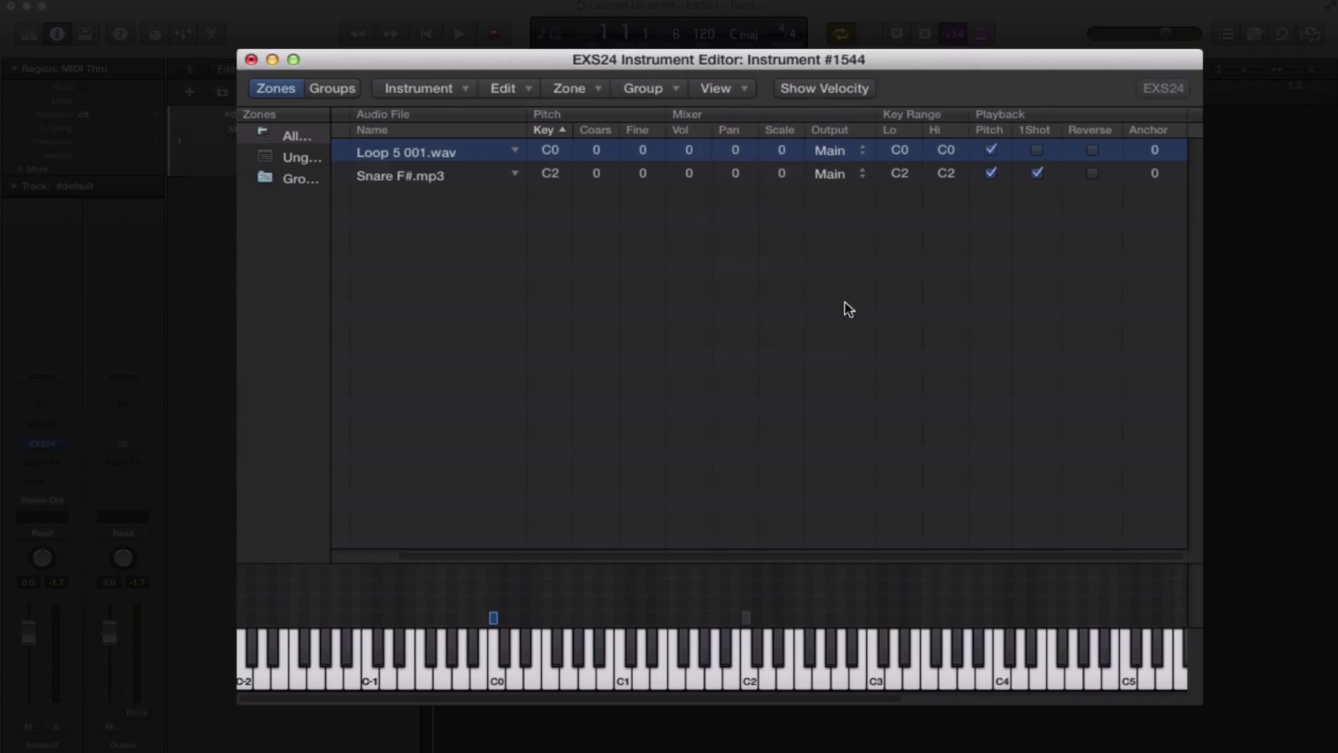
{"action": "left_click", "coordinate": [721, 88]}
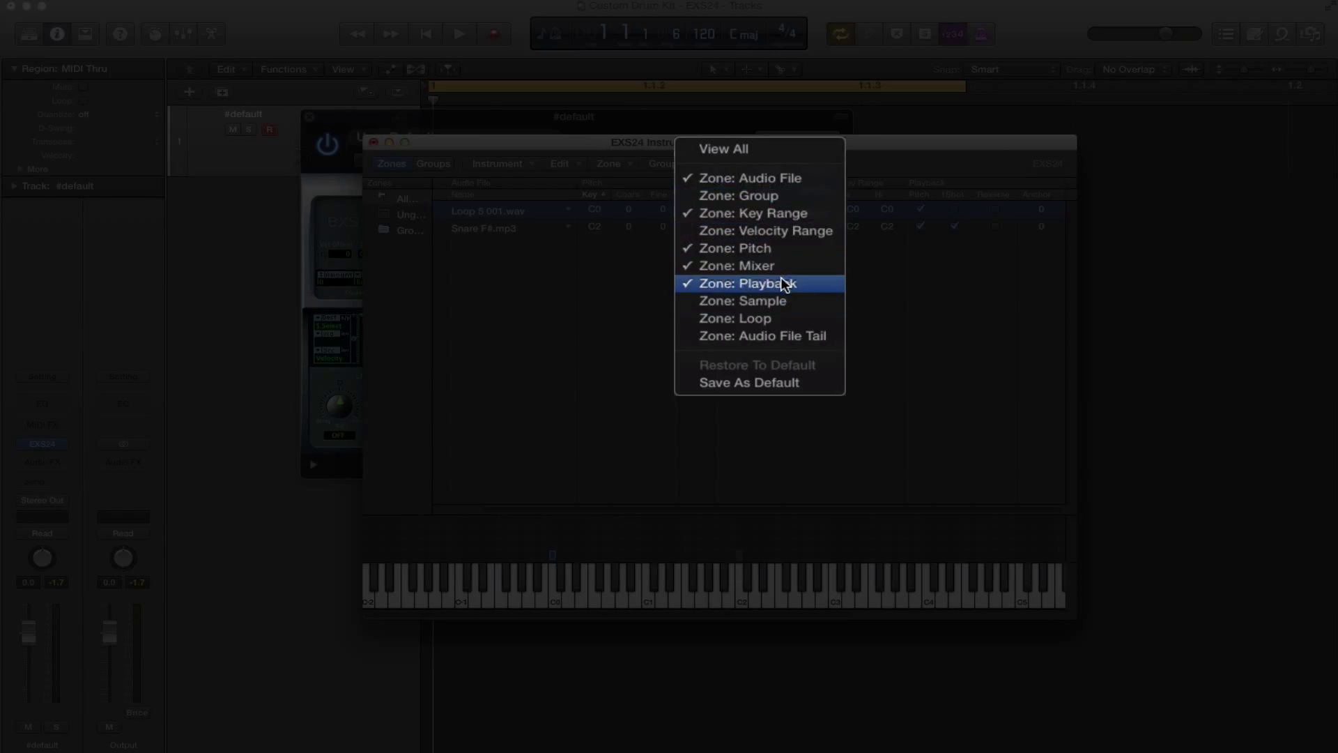
{"action": "left_click", "coordinate": [768, 318]}
{"action": "scroll", "coordinate": [904, 277], "scroll_direction": "right", "scroll_amount": 5}
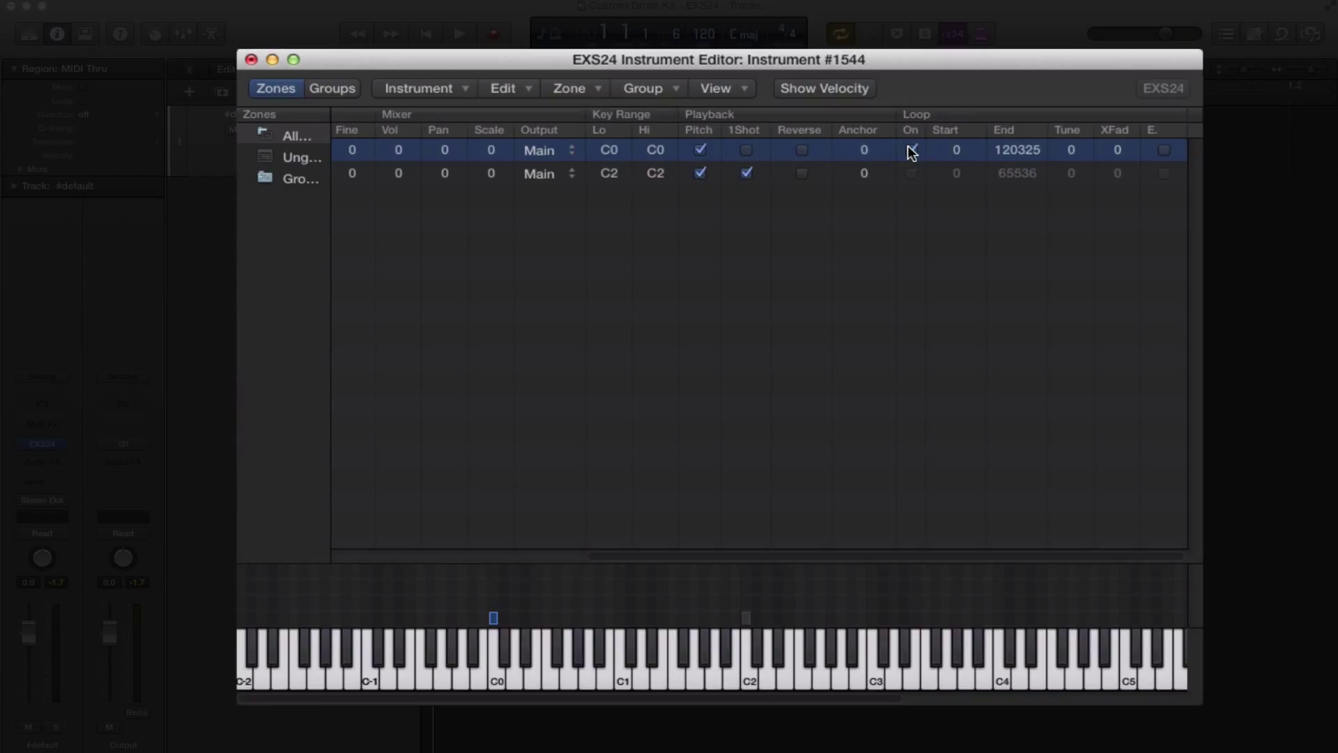
Toggle Loop On for Zone #1 off and back on, auditioning C0 each time.
{"action": "left_click", "coordinate": [493, 678]}
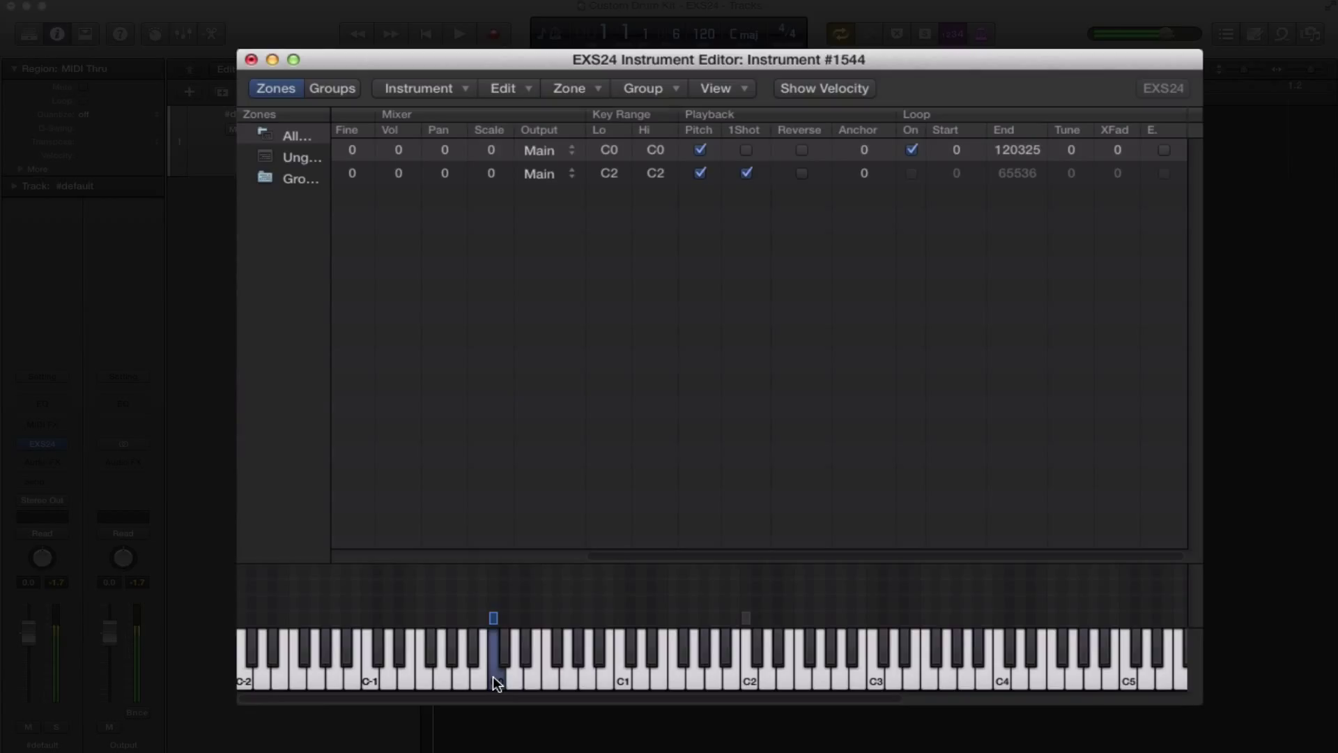
{"action": "left_click_drag", "start_coordinate": [492, 677], "coordinate": [493, 677]}
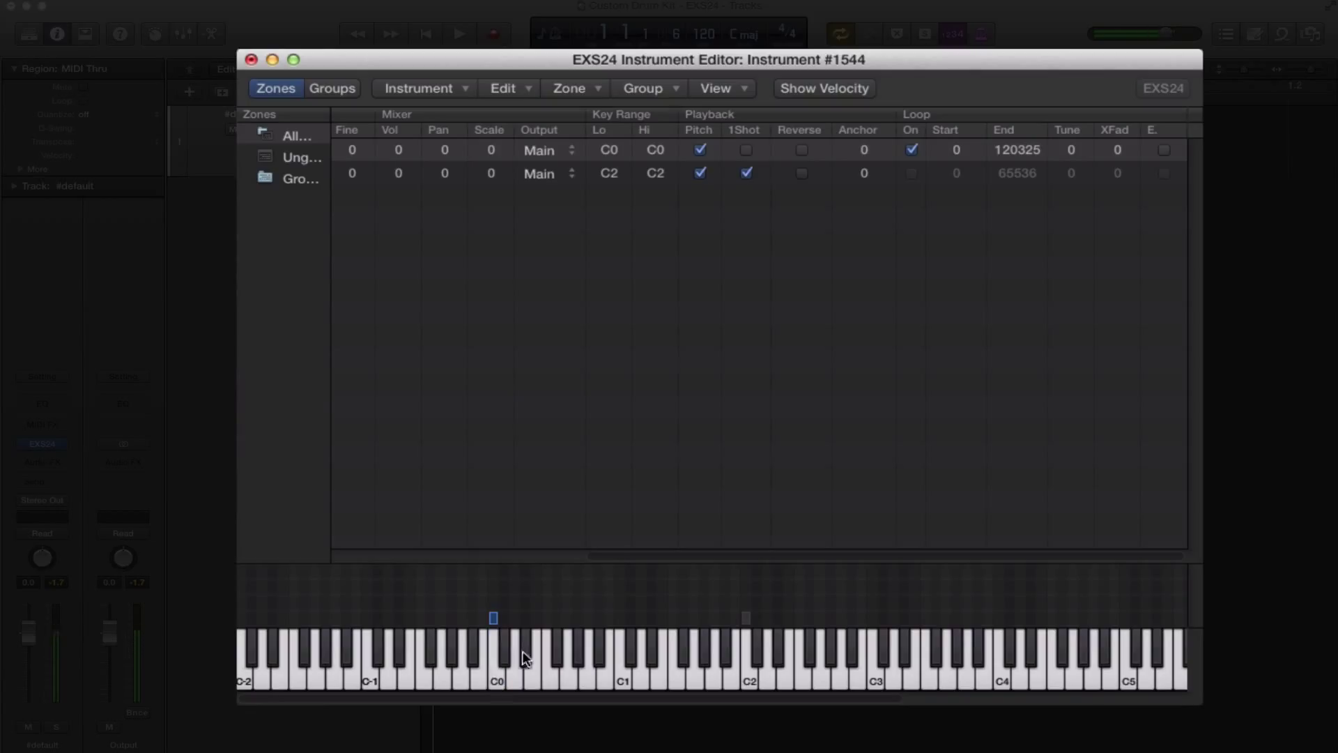
{"action": "left_click", "coordinate": [912, 151]}
{"action": "left_click_drag", "start_coordinate": [491, 679], "coordinate": [491, 679]}
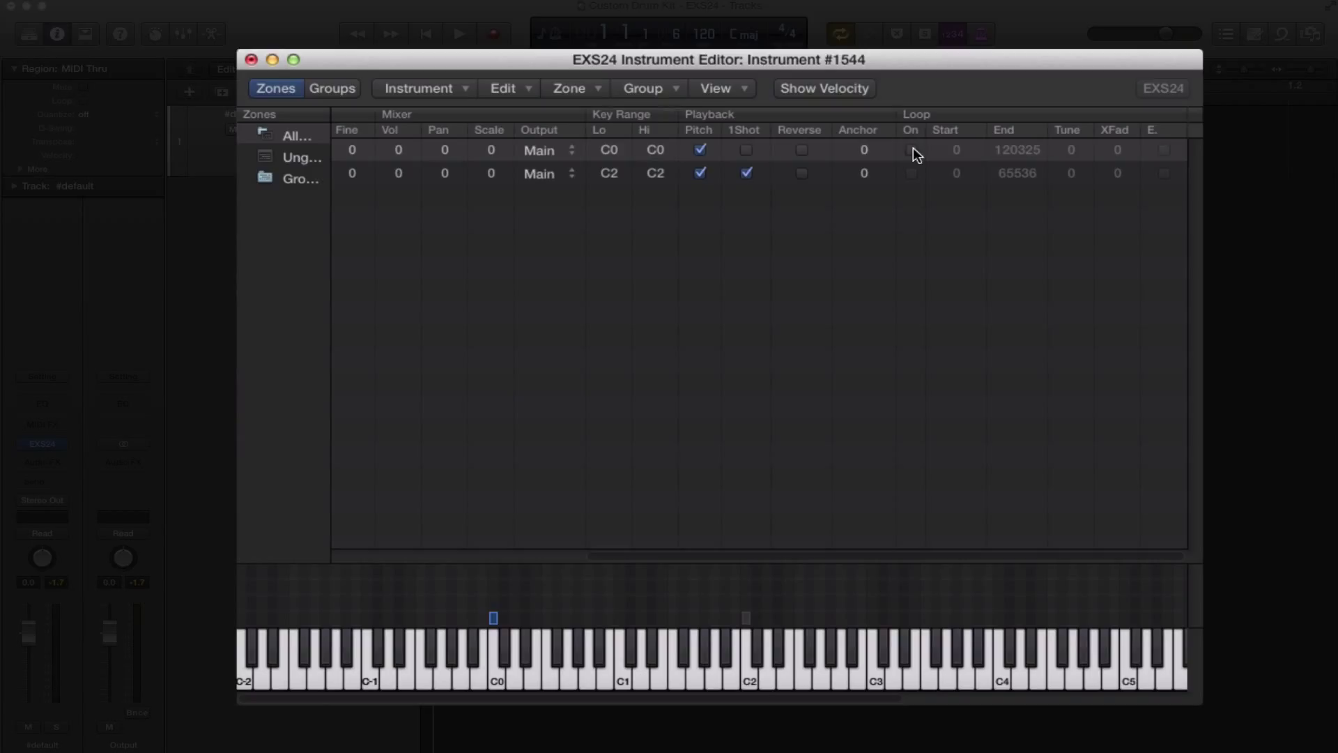
{"action": "left_click", "coordinate": [912, 149]}
{"action": "left_click", "coordinate": [496, 669]}
Scroll back to the key-range view and audition the snare sample at C2.
{"action": "scroll", "coordinate": [711, 415], "scroll_direction": "left", "scroll_amount": 2}
{"action": "scroll", "coordinate": [710, 413], "scroll_direction": "left", "scroll_amount": 6}
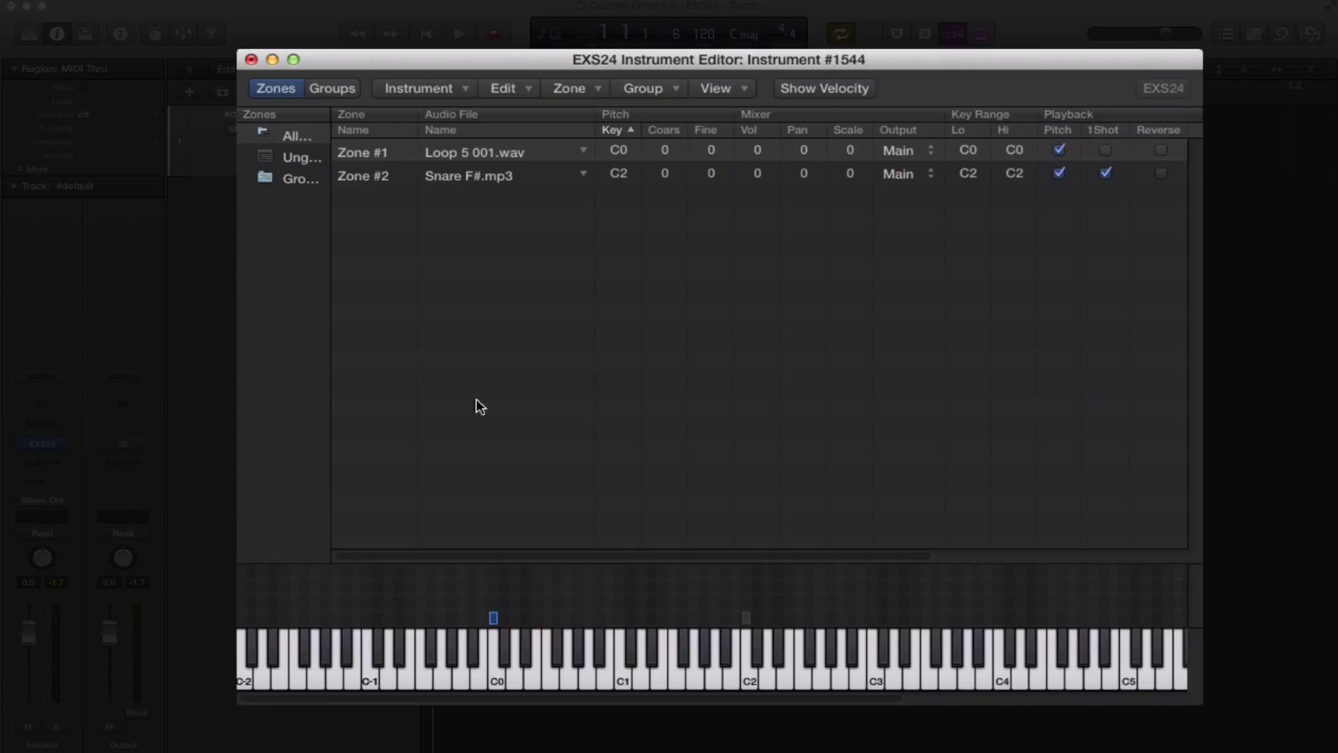
{"action": "left_click", "coordinate": [750, 673]}
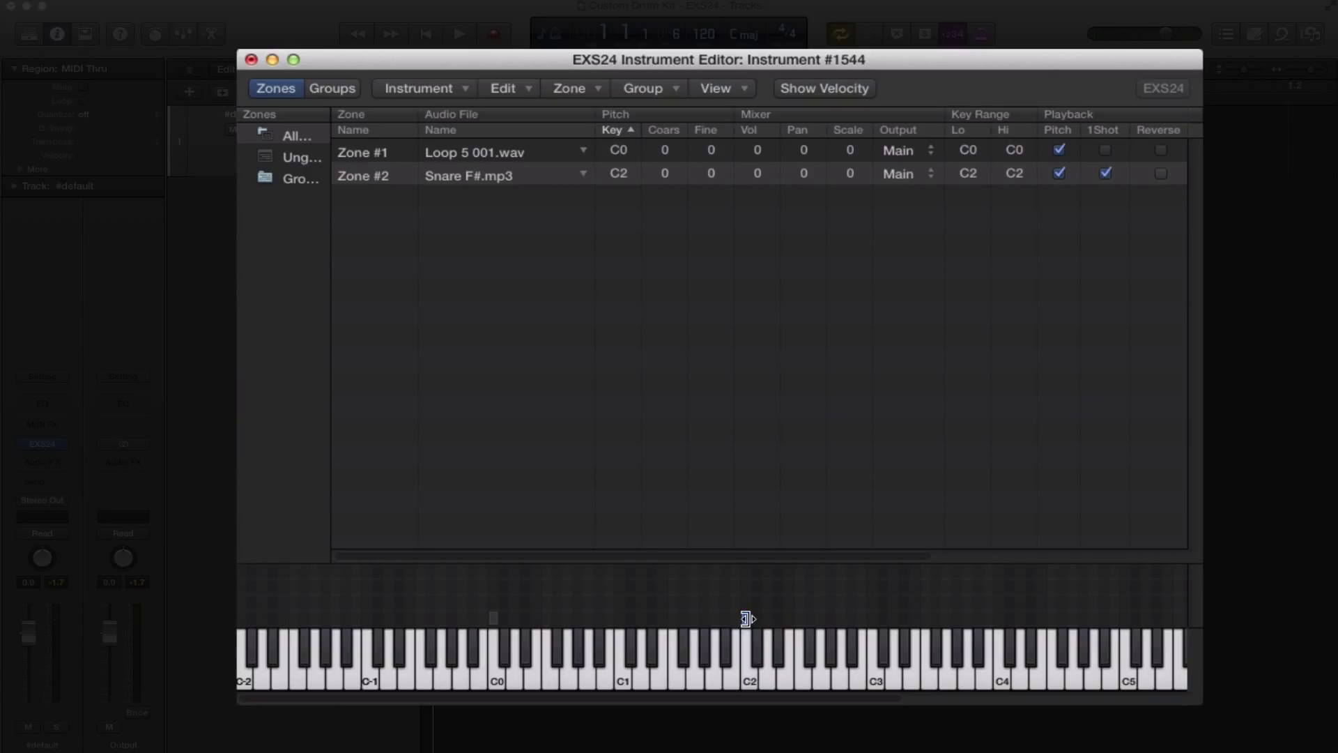
Stretch Zone #2's key range from C1 to C3 and audition the snare across it.
{"action": "left_click_drag", "start_coordinate": [747, 618], "coordinate": [871, 619]}
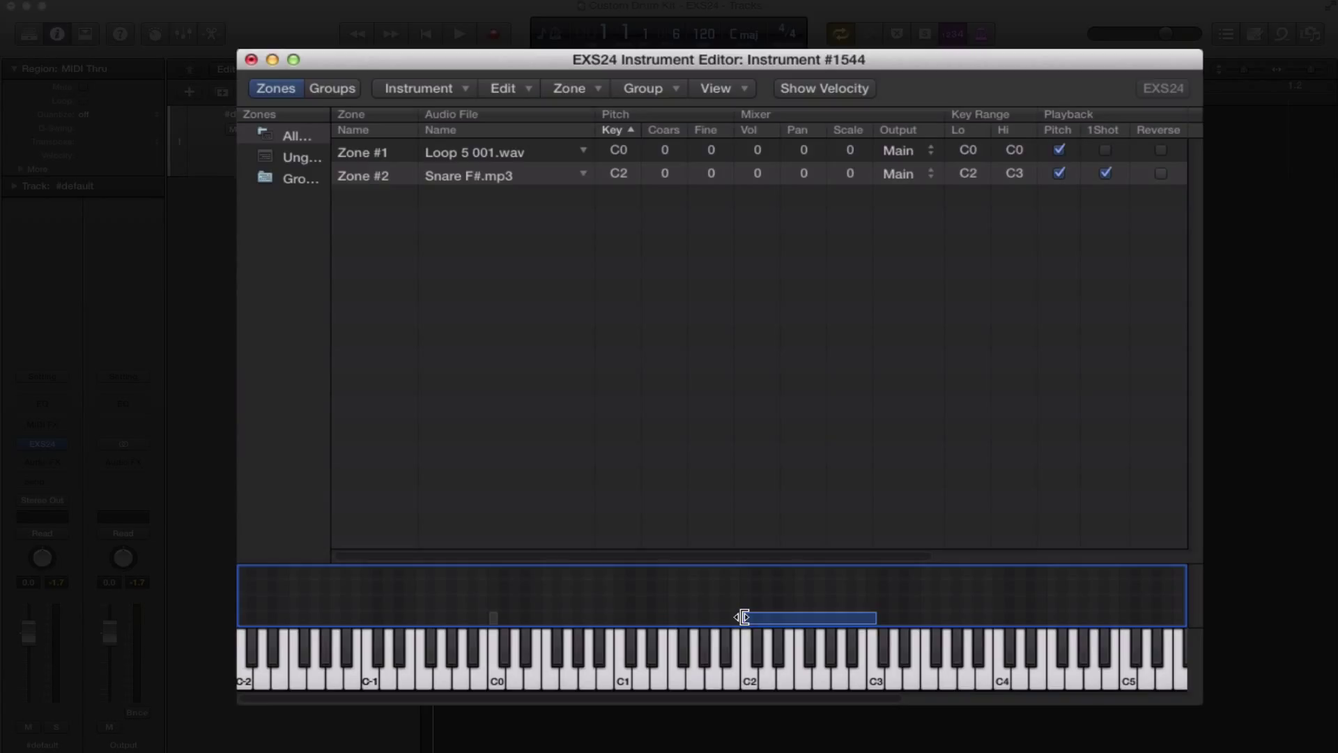
{"action": "left_click_drag", "start_coordinate": [743, 617], "coordinate": [616, 617]}
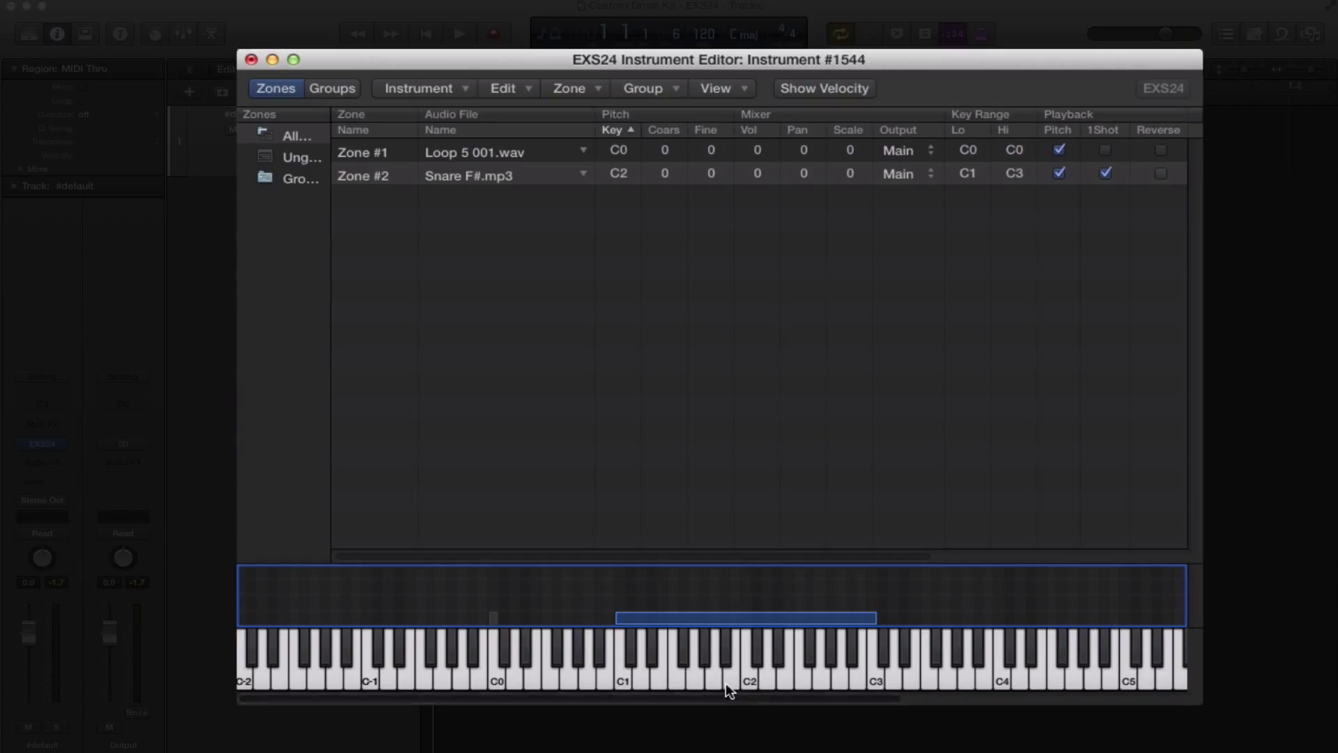
{"action": "left_click", "coordinate": [837, 674]}
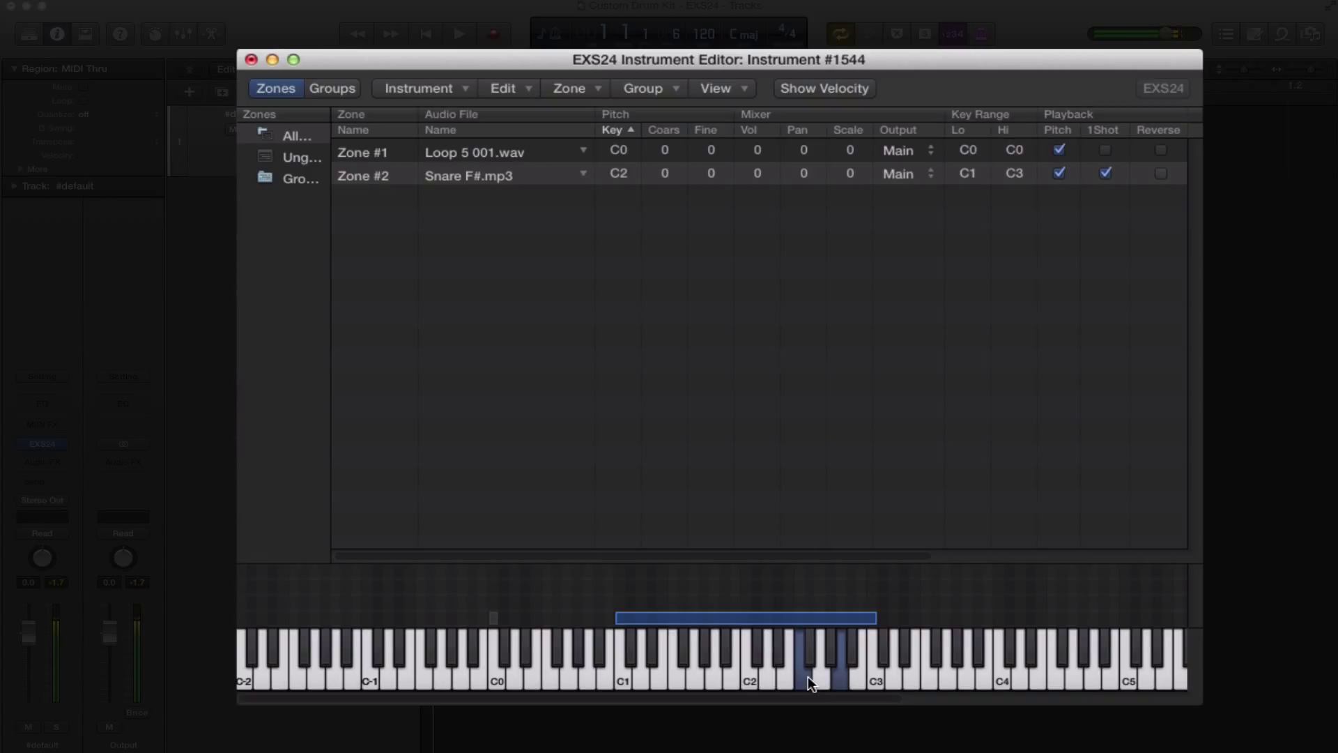
{"action": "left_click", "coordinate": [770, 677]}
{"action": "left_click", "coordinate": [753, 679]}
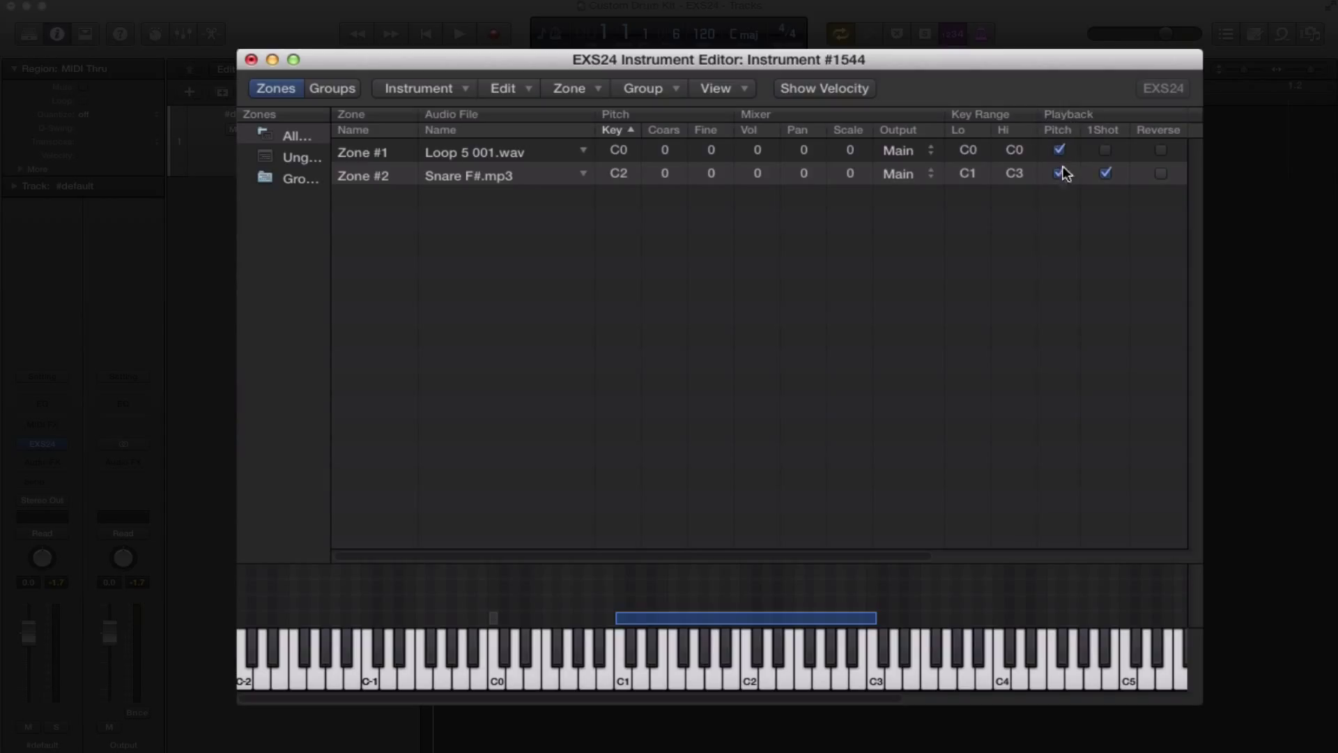
{"action": "left_click", "coordinate": [786, 686]}
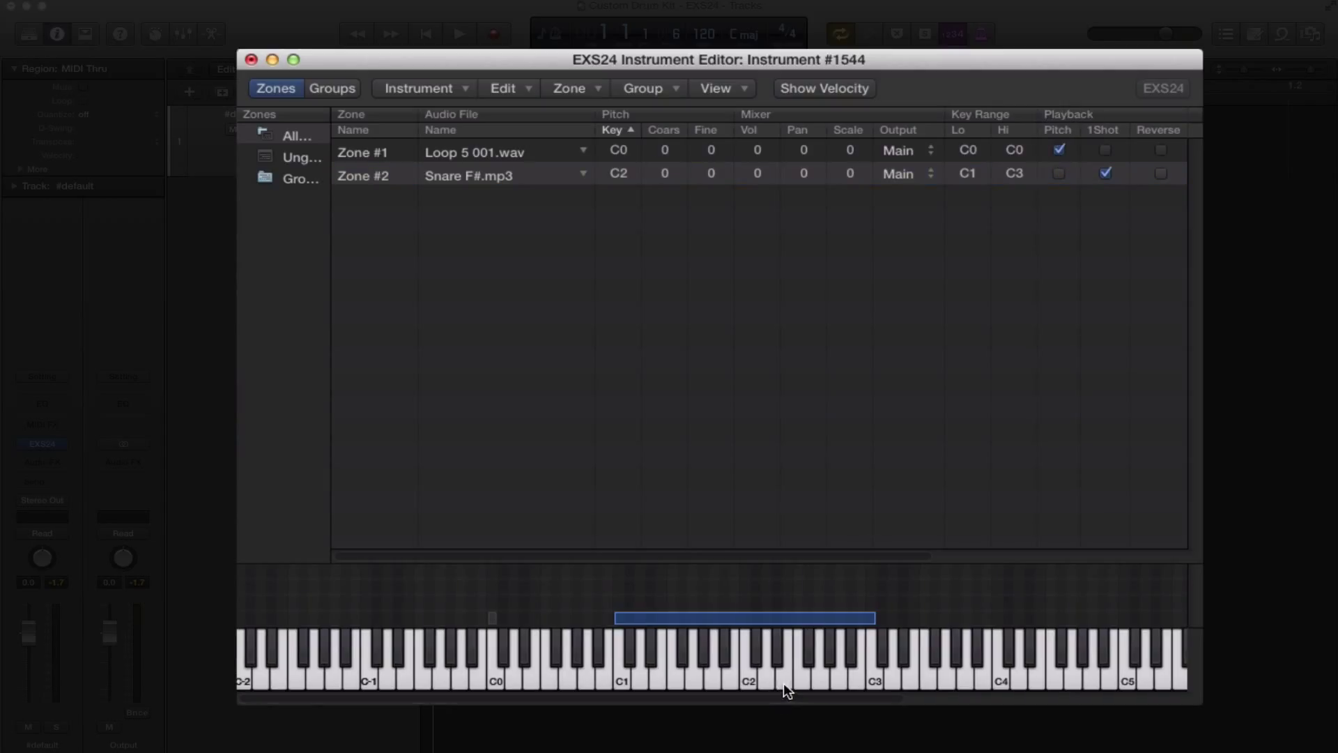
{"action": "mouse_move", "coordinate": [770, 669]}
{"action": "left_mouse_down"}
{"action": "mouse_move", "coordinate": [839, 675]}
{"action": "mouse_move", "coordinate": [676, 675]}
{"action": "mouse_move", "coordinate": [734, 652]}
{"action": "left_mouse_up"}
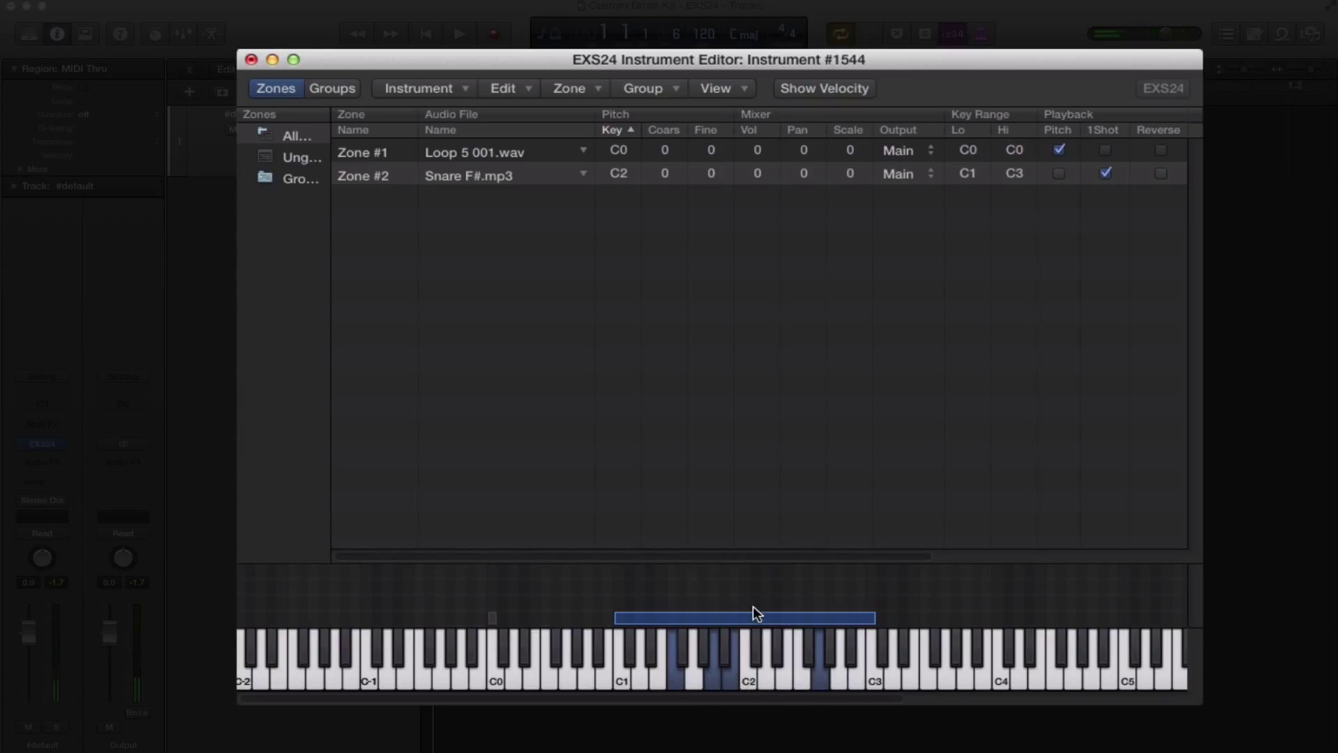
{"action": "left_click", "coordinate": [622, 669]}
{"action": "left_click_drag", "start_coordinate": [655, 680], "coordinate": [750, 684]}
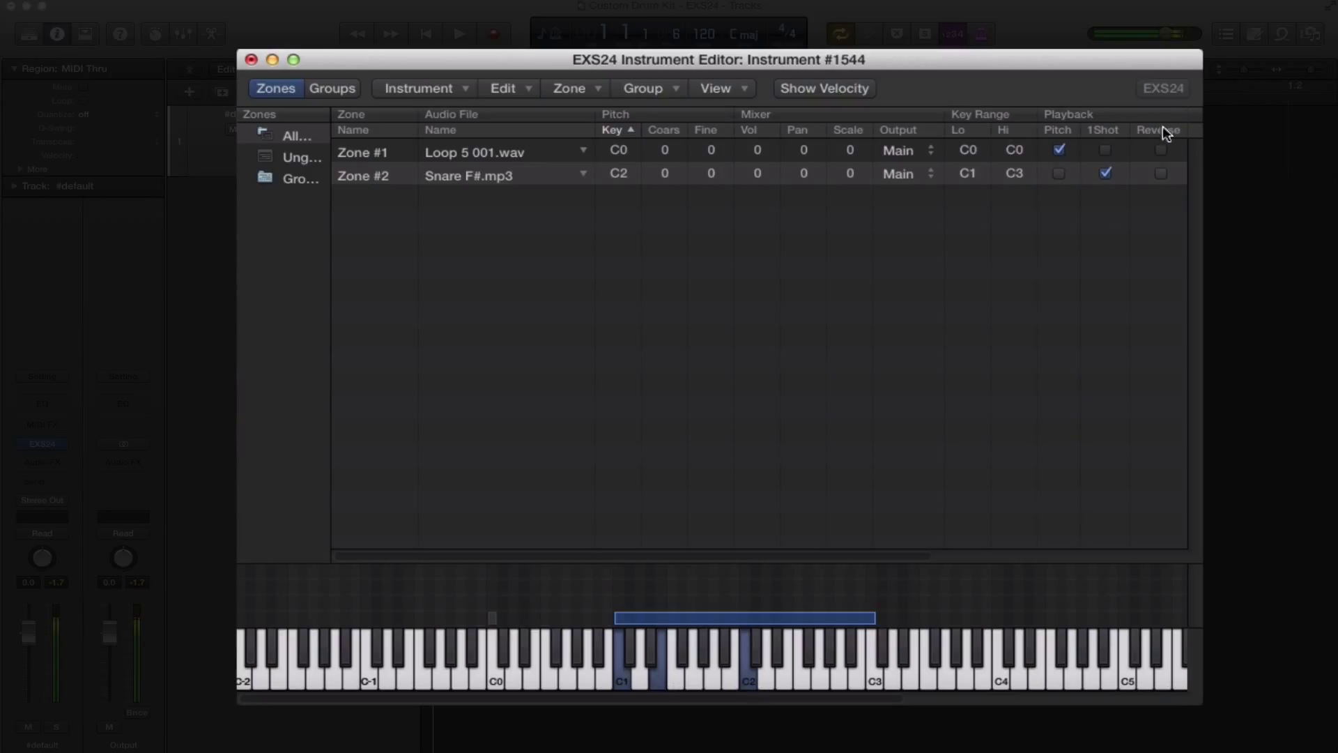
{"action": "left_click", "coordinate": [1059, 173]}
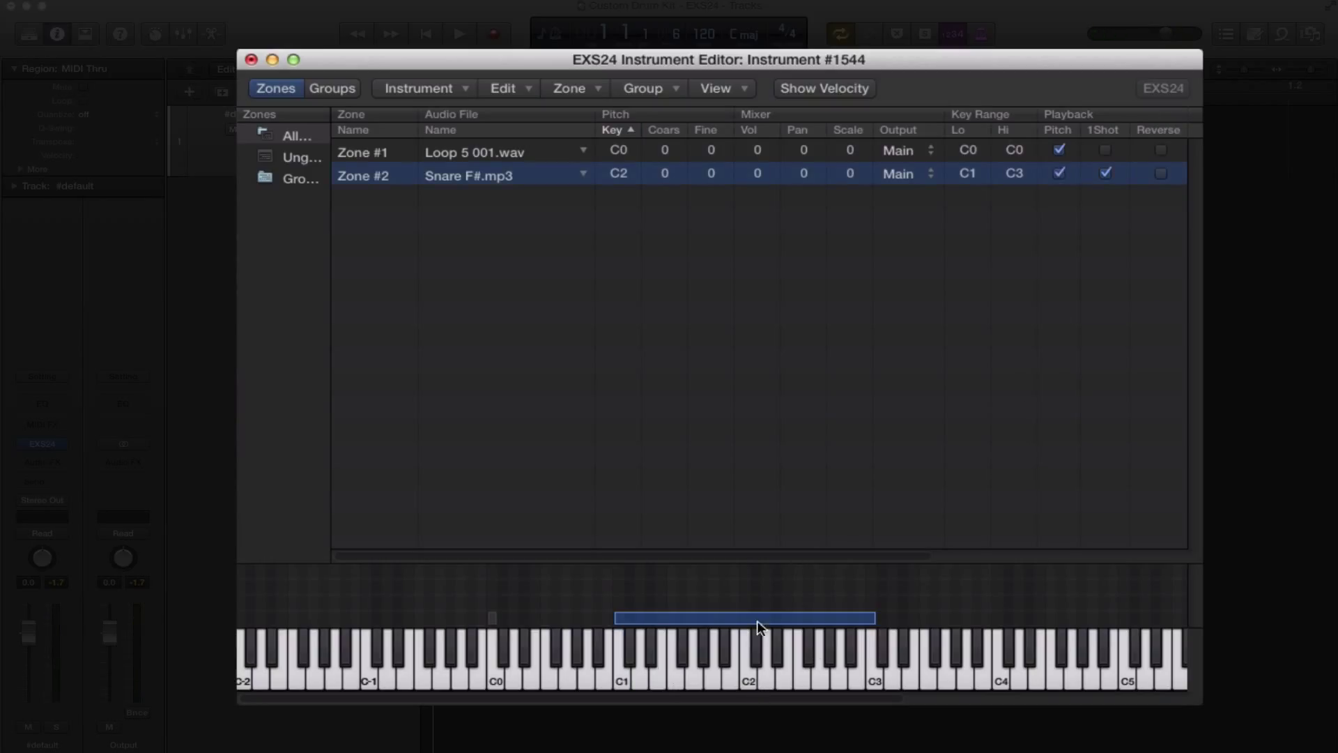
{"action": "left_click", "coordinate": [778, 666]}
{"action": "left_click", "coordinate": [744, 680]}
{"action": "left_click", "coordinate": [707, 686]}
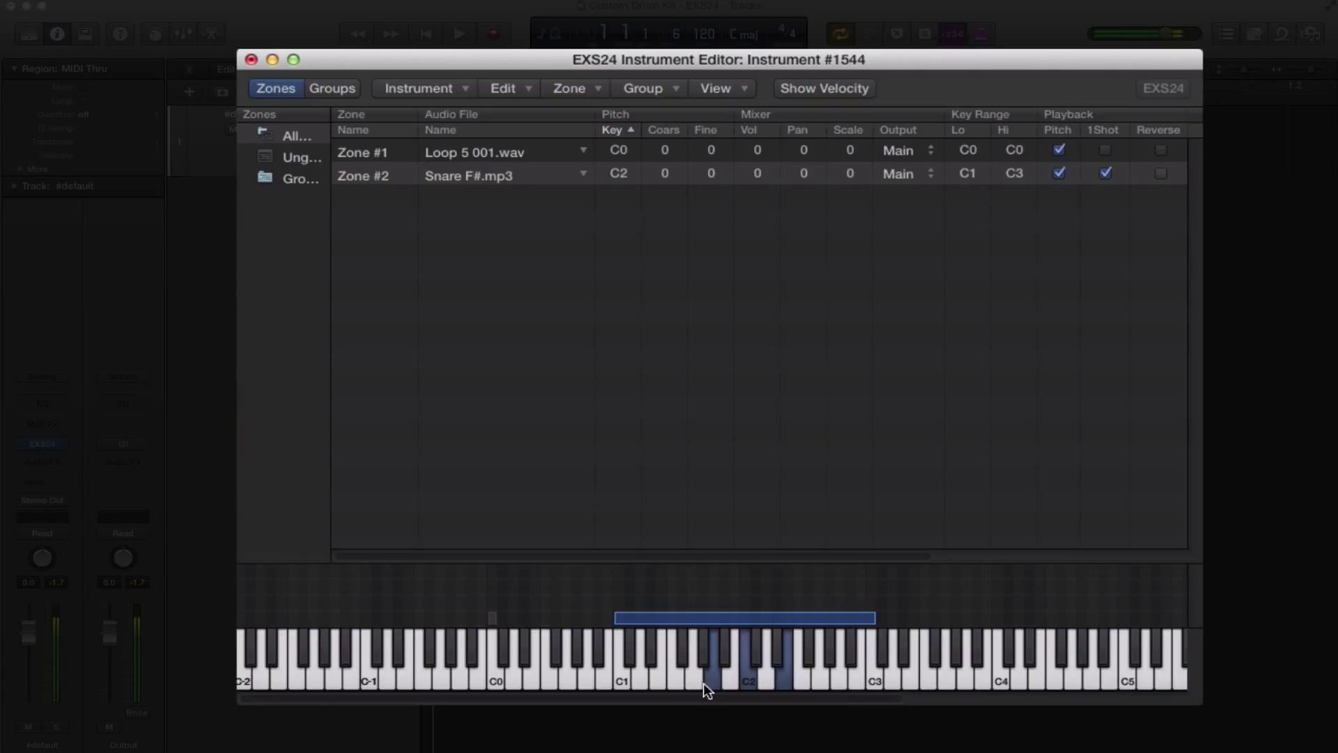
{"action": "left_click", "coordinate": [705, 688]}
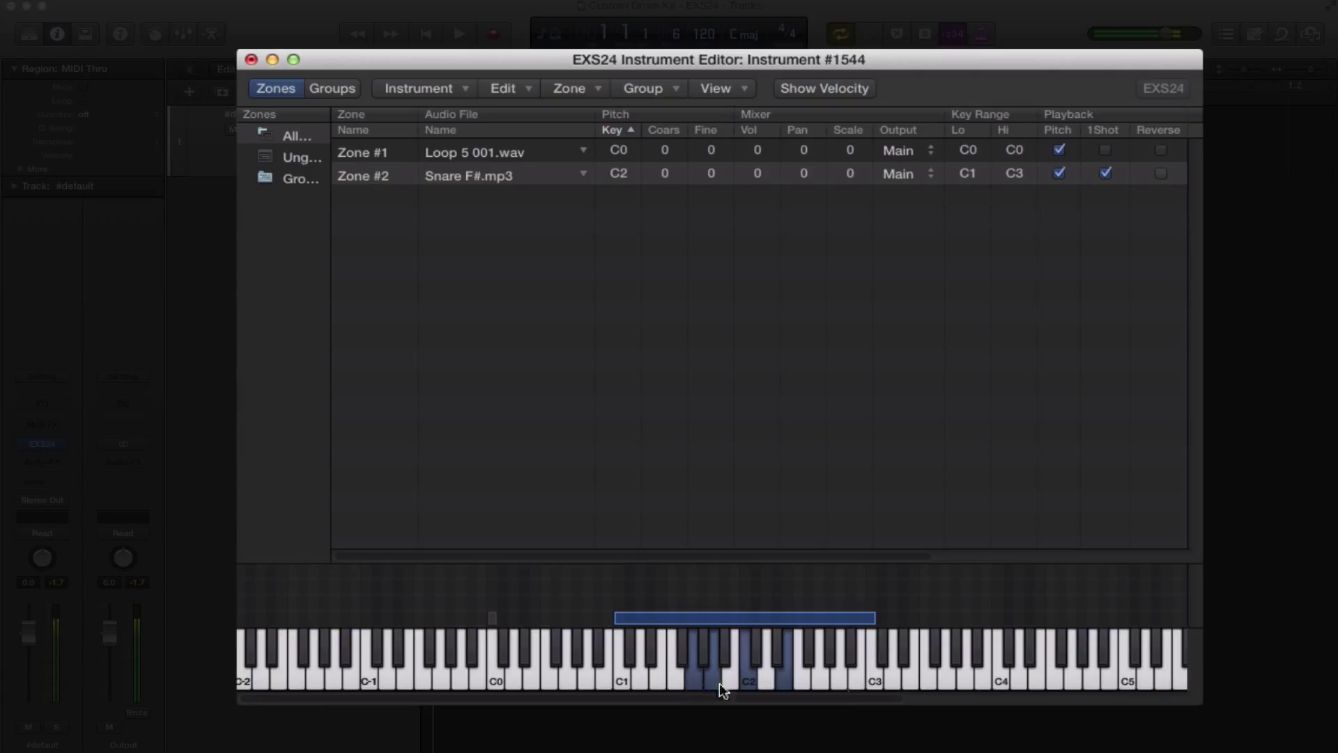
{"action": "left_click", "coordinate": [852, 677]}
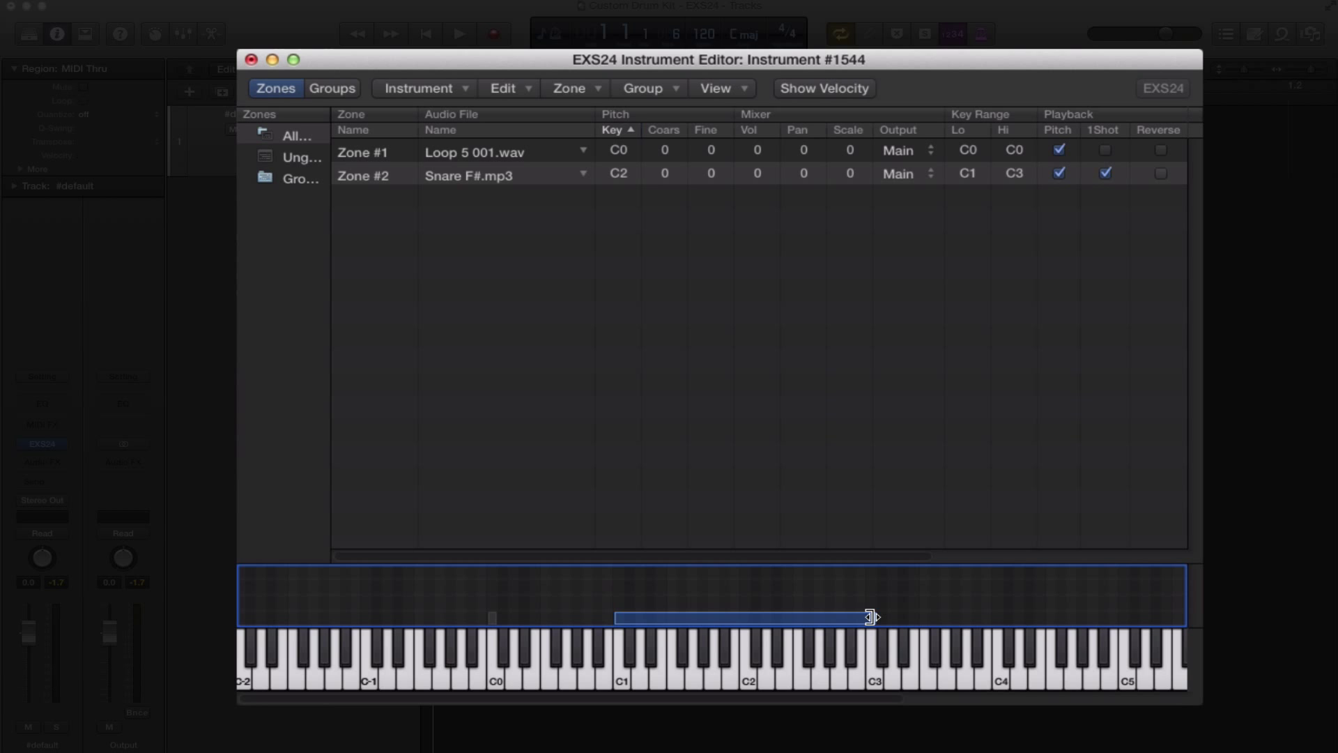
{"action": "mouse_move", "coordinate": [872, 617]}
{"action": "left_mouse_down"}
{"action": "mouse_move", "coordinate": [801, 617]}
{"action": "mouse_move", "coordinate": [872, 617]}
{"action": "left_mouse_up"}
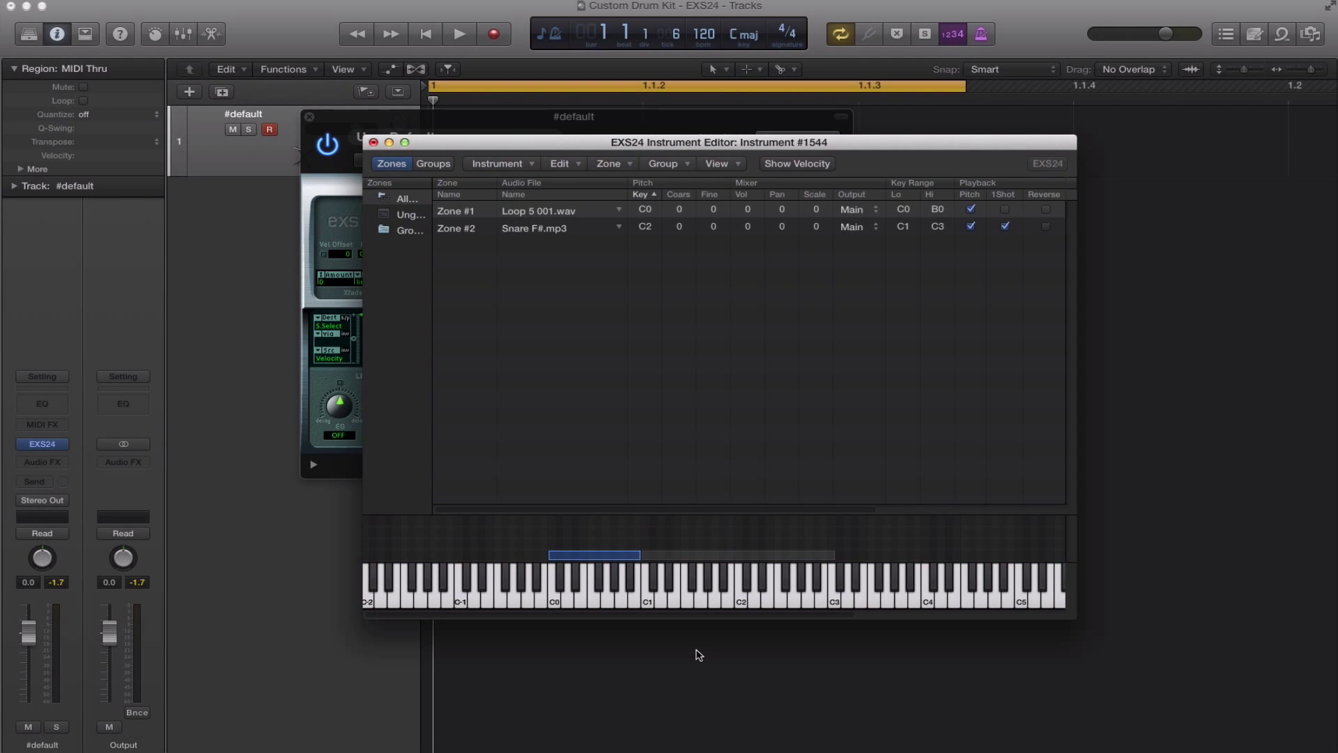
Close the Instrument Editor without saving, then raise EXS24 Tune two semitones and reset it to 0.
{"action": "left_click", "coordinate": [374, 142]}
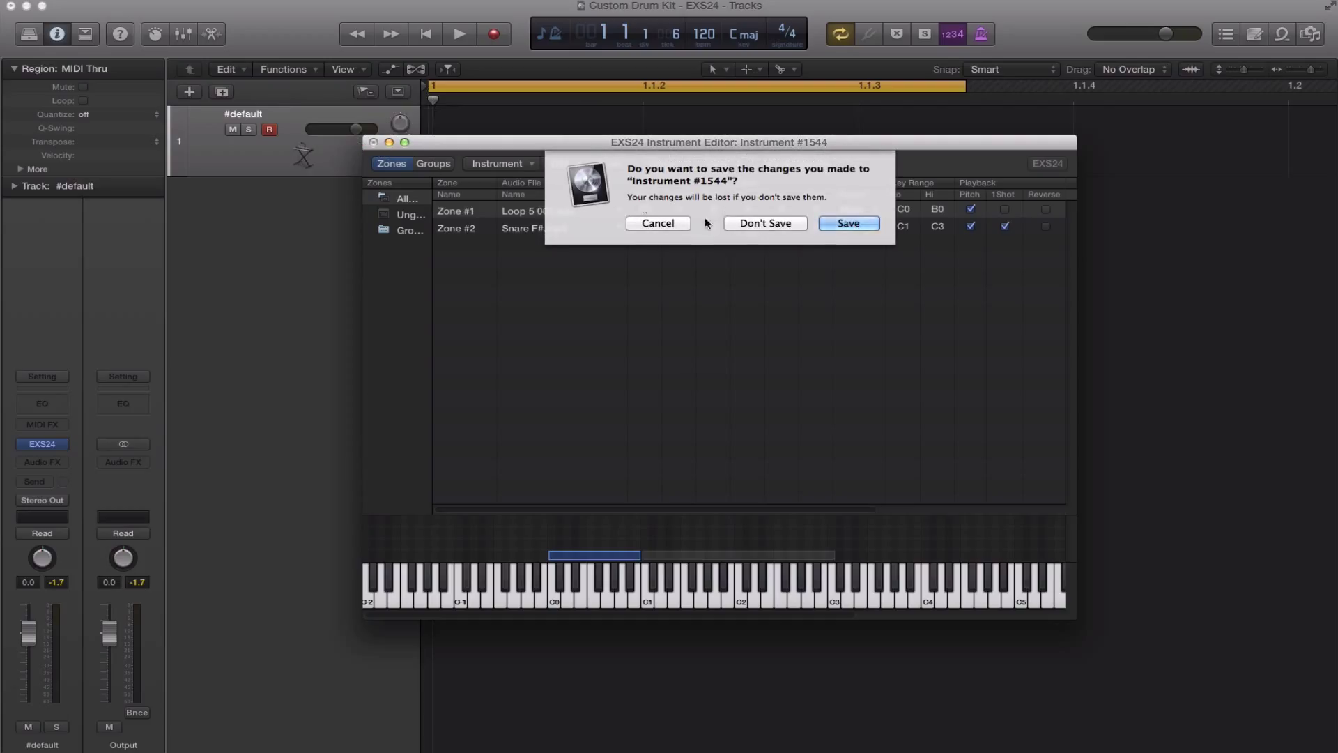
{"action": "left_click", "coordinate": [775, 224]}
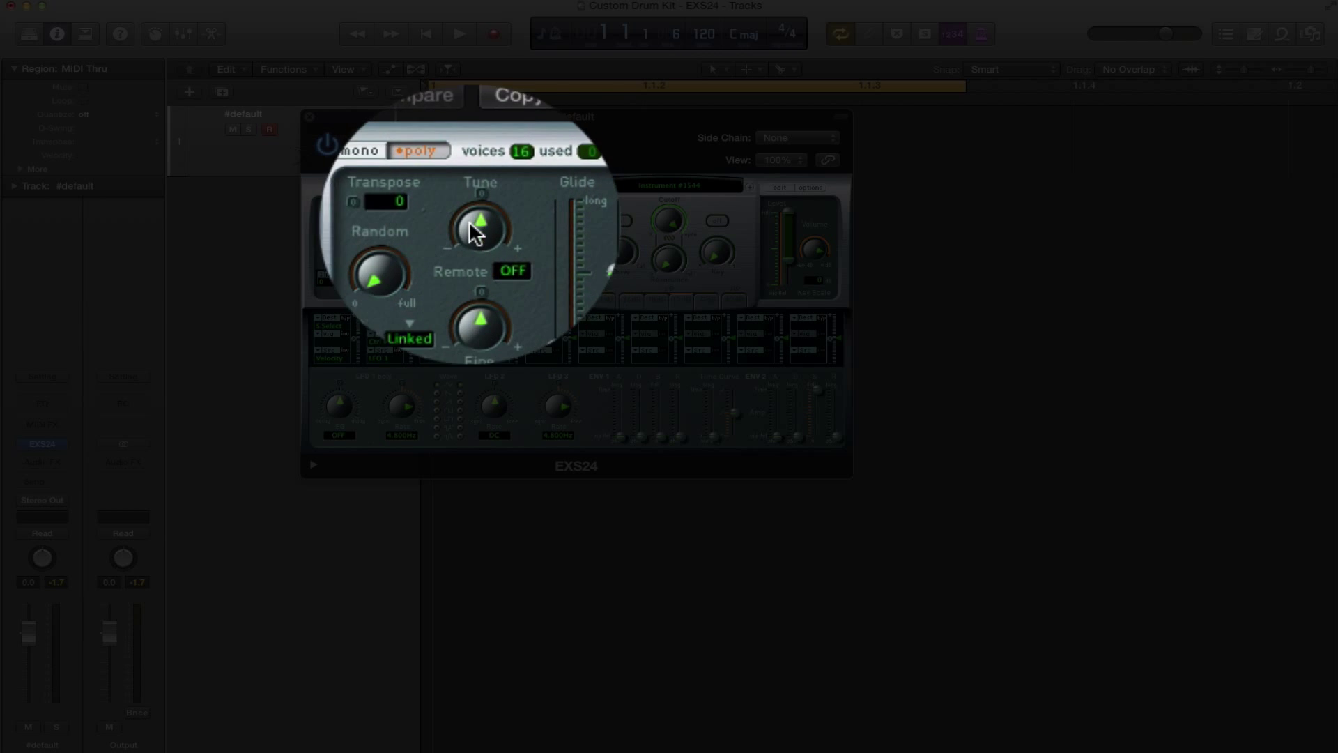
{"action": "left_click_drag", "start_coordinate": [479, 228], "coordinate": [481, 166]}
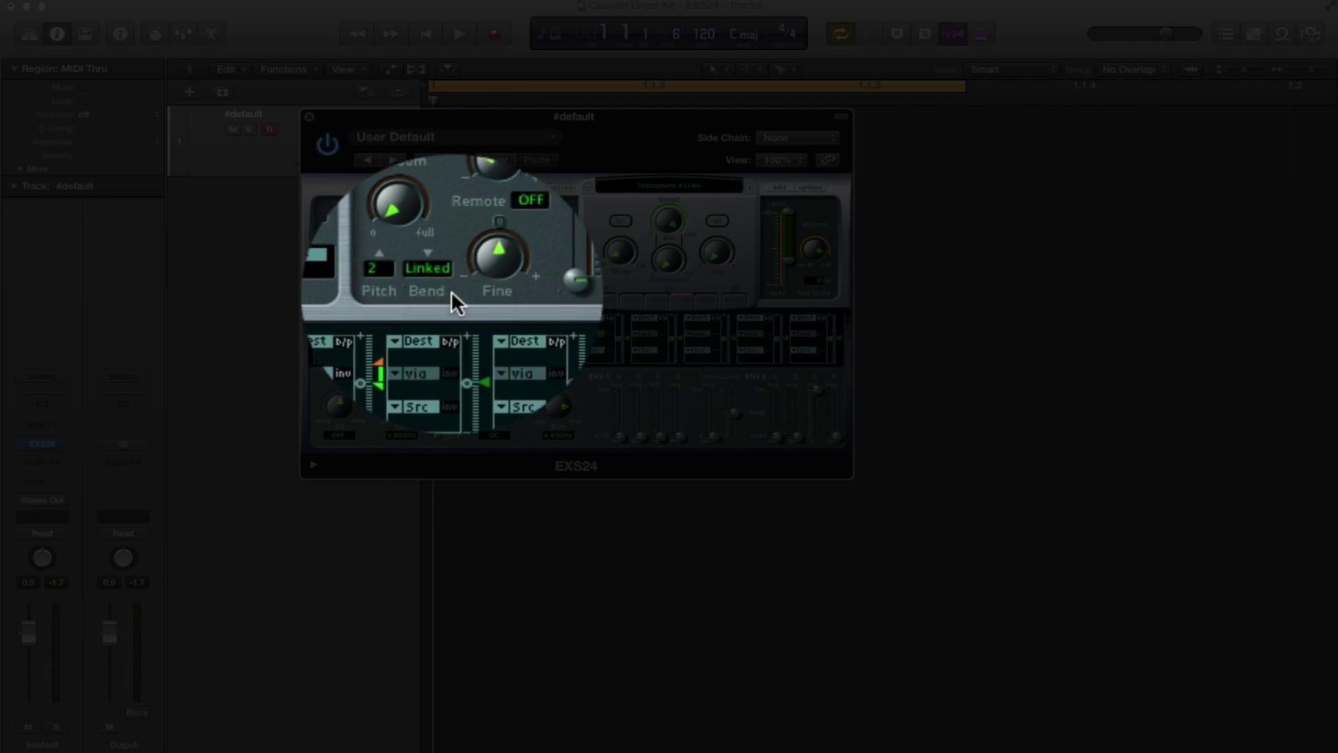
{"action": "left_click_drag", "start_coordinate": [451, 247], "coordinate": [470, 229]}
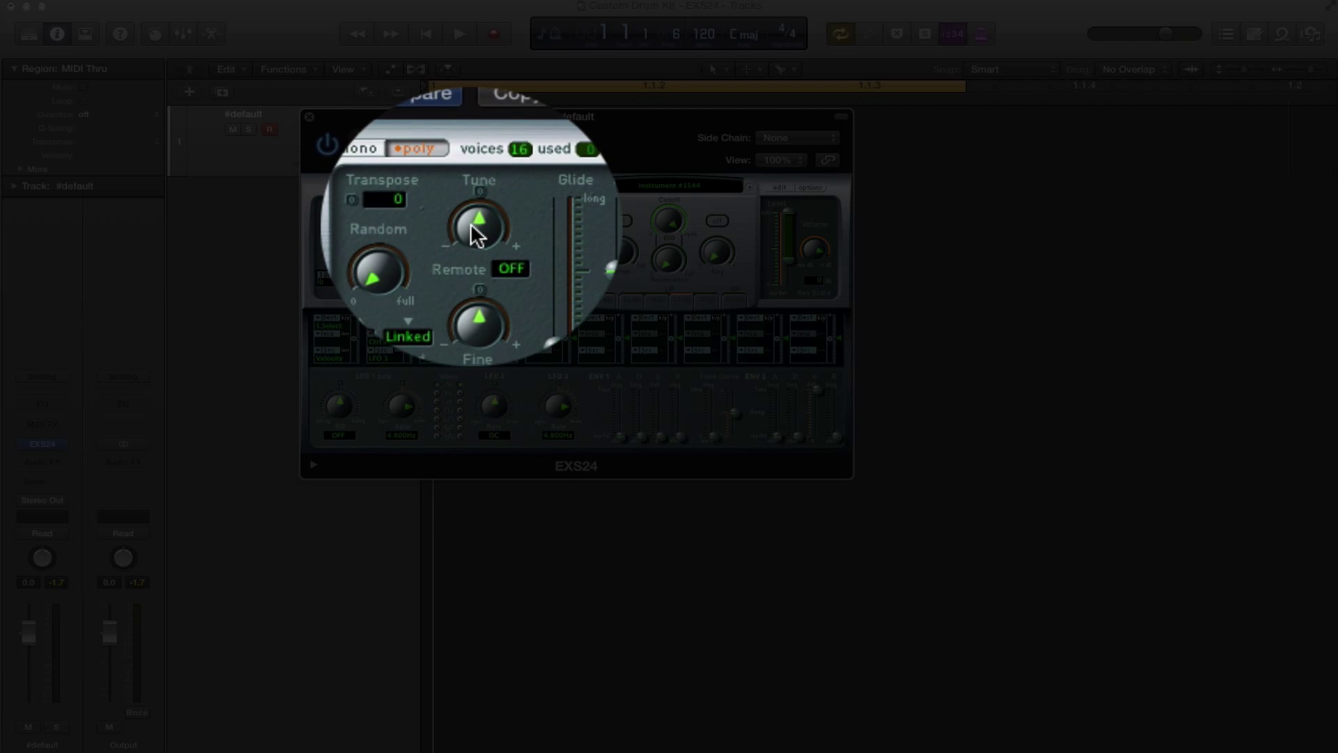